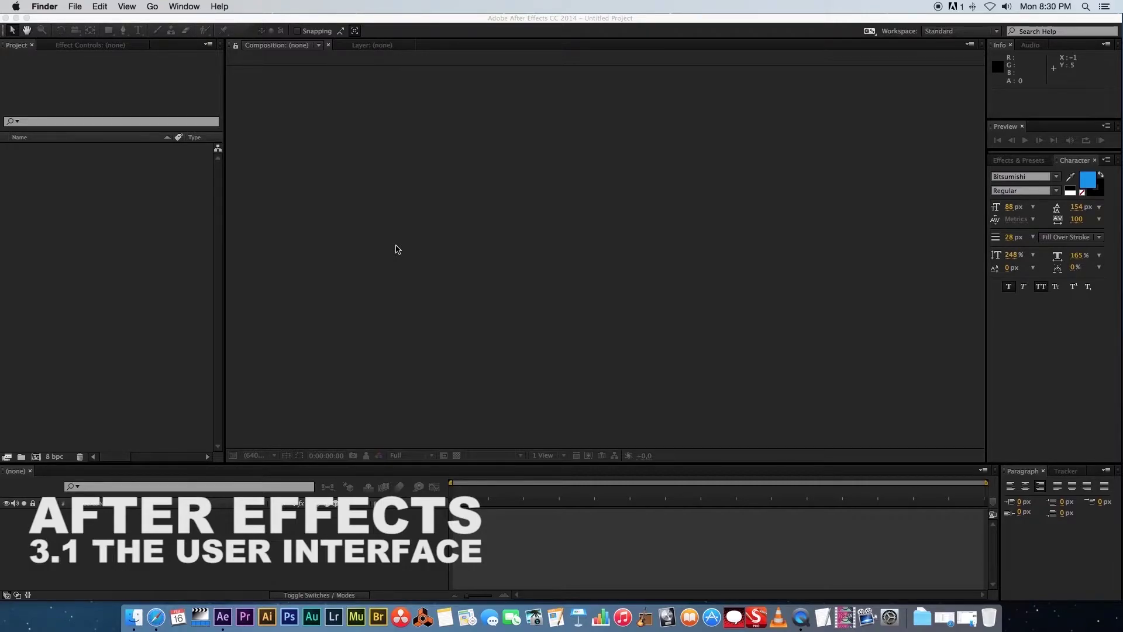
Bring After Effects to the front, then open Finder on the 3.1 folder holding Eyes.mp4.
left_click(410, 260)
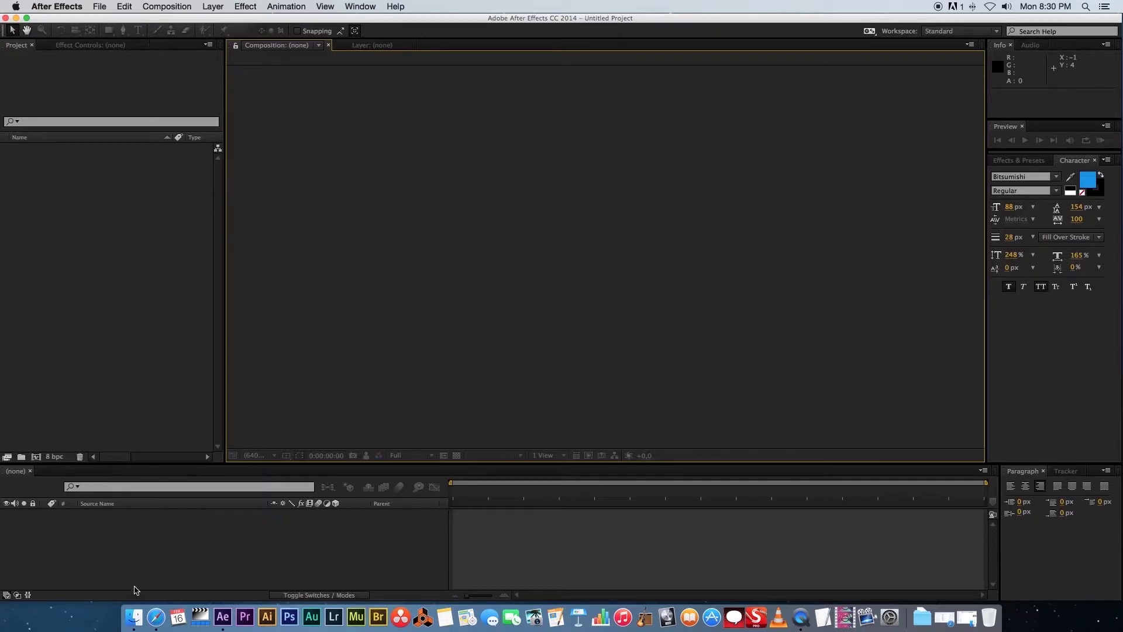
left_click(133, 616)
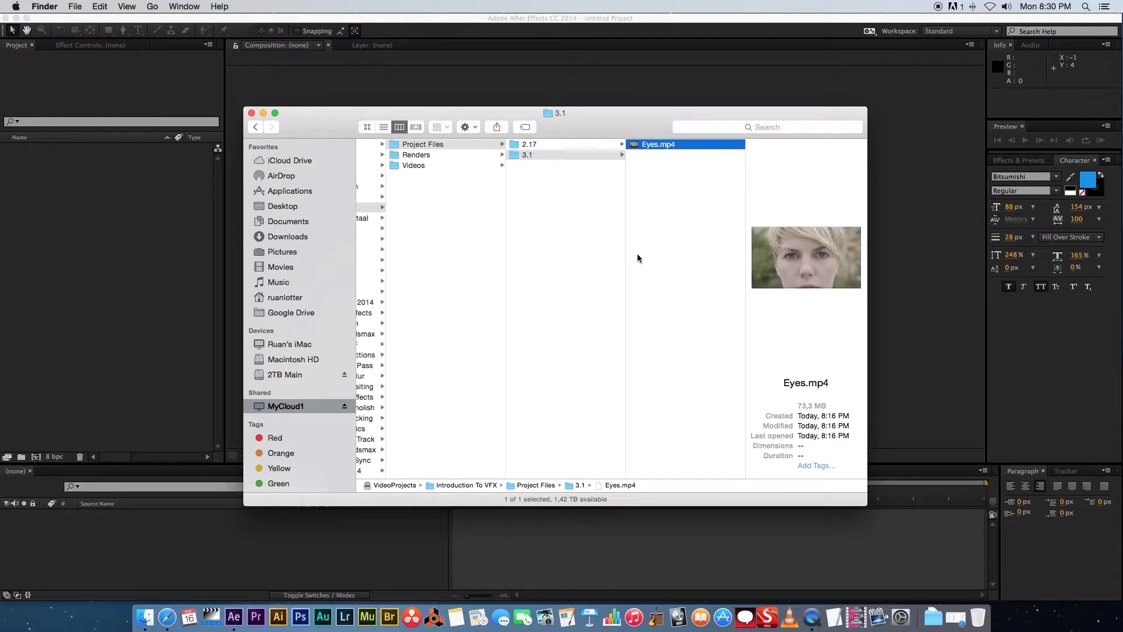
Hide Finder with Cmd+H to return to the empty After Effects project.
key("super+h")
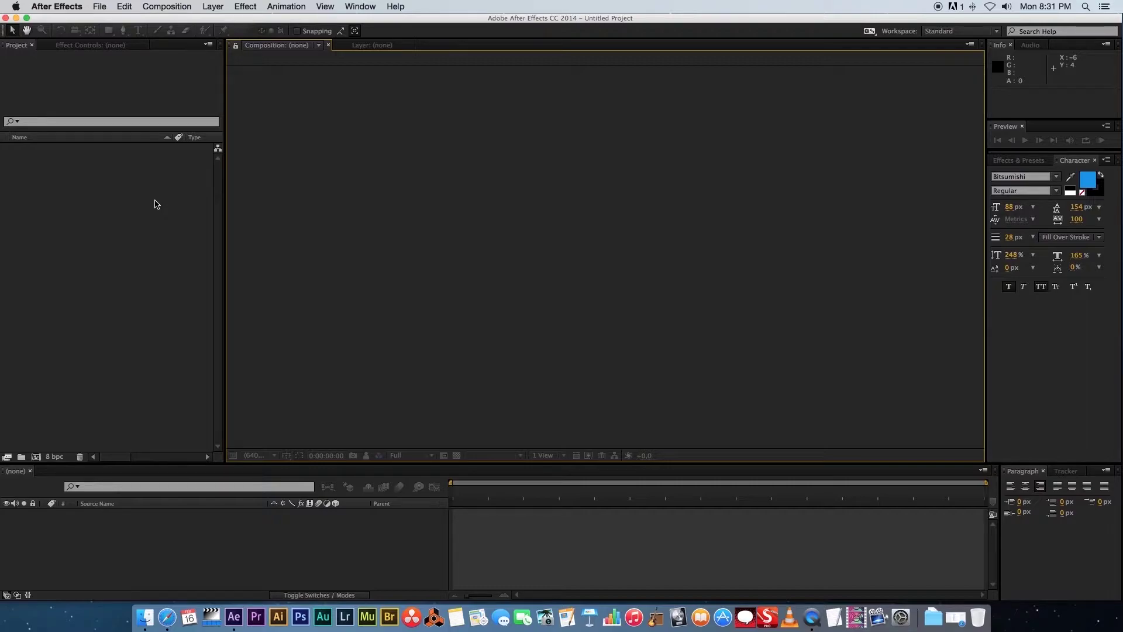
left_click(134, 232)
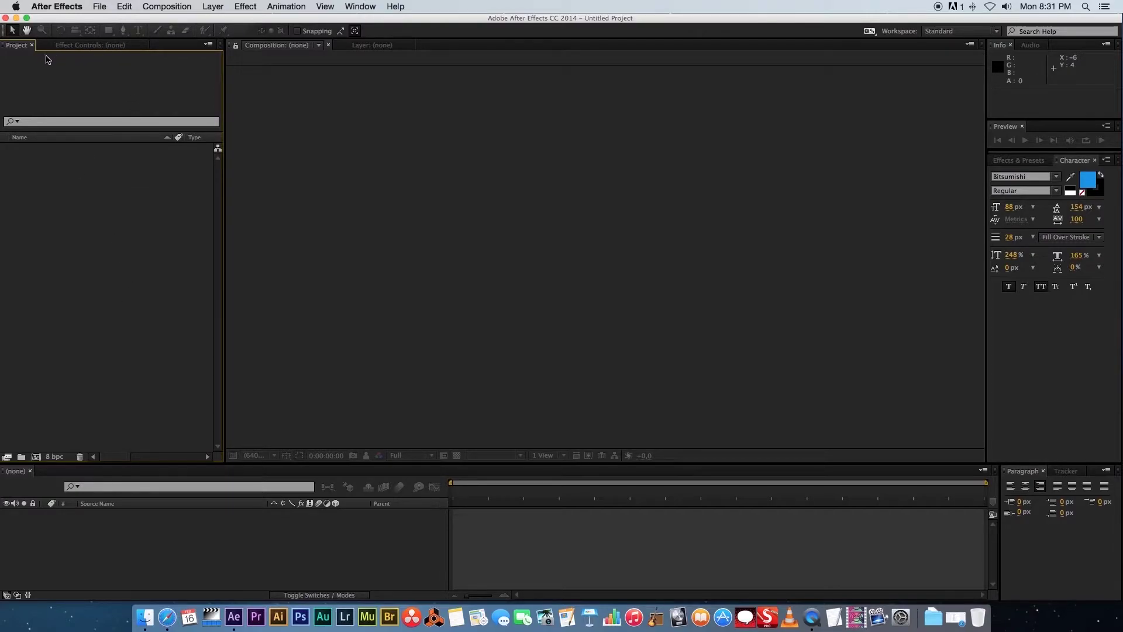
left_click(82, 46)
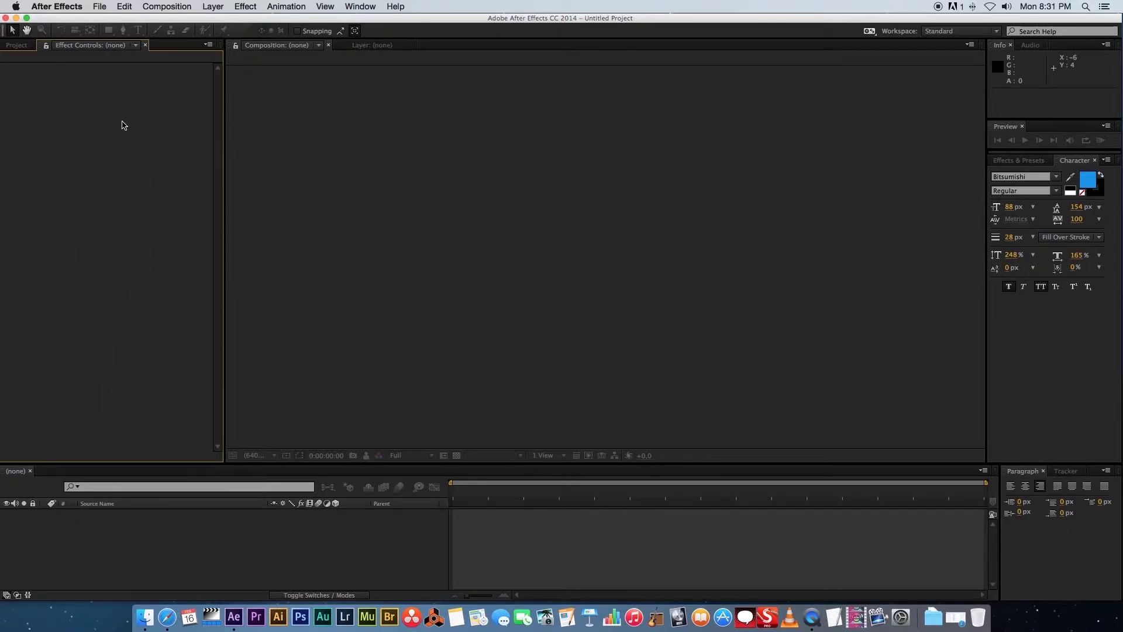
left_click(18, 48)
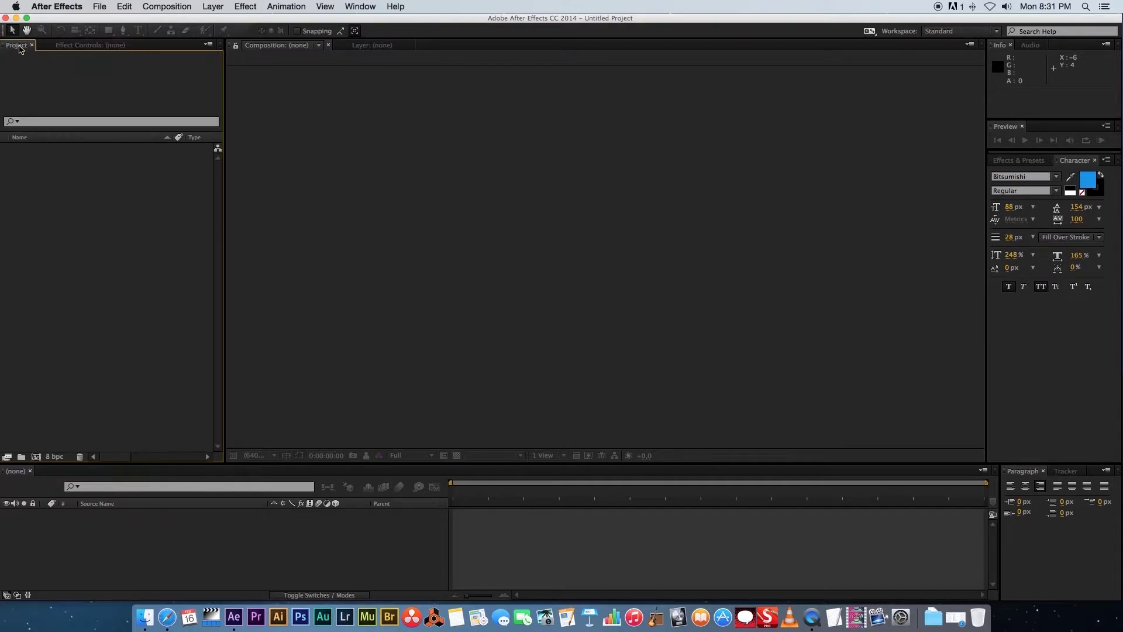
left_click(507, 195)
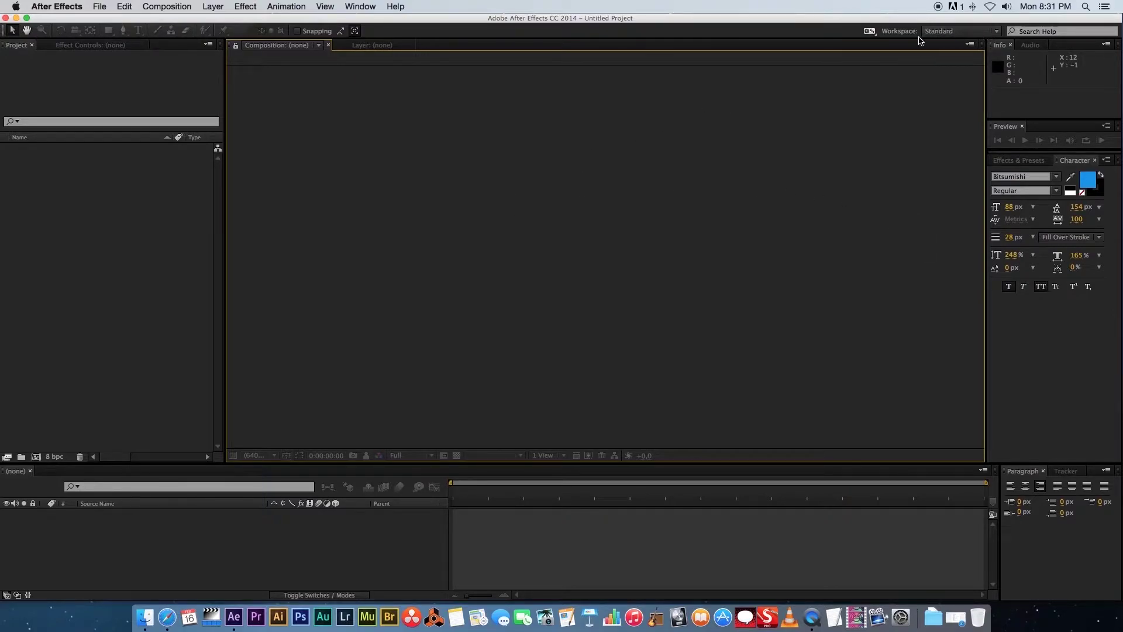
Try the All Panels workspace, then return to the Standard workspace.
left_click(999, 32)
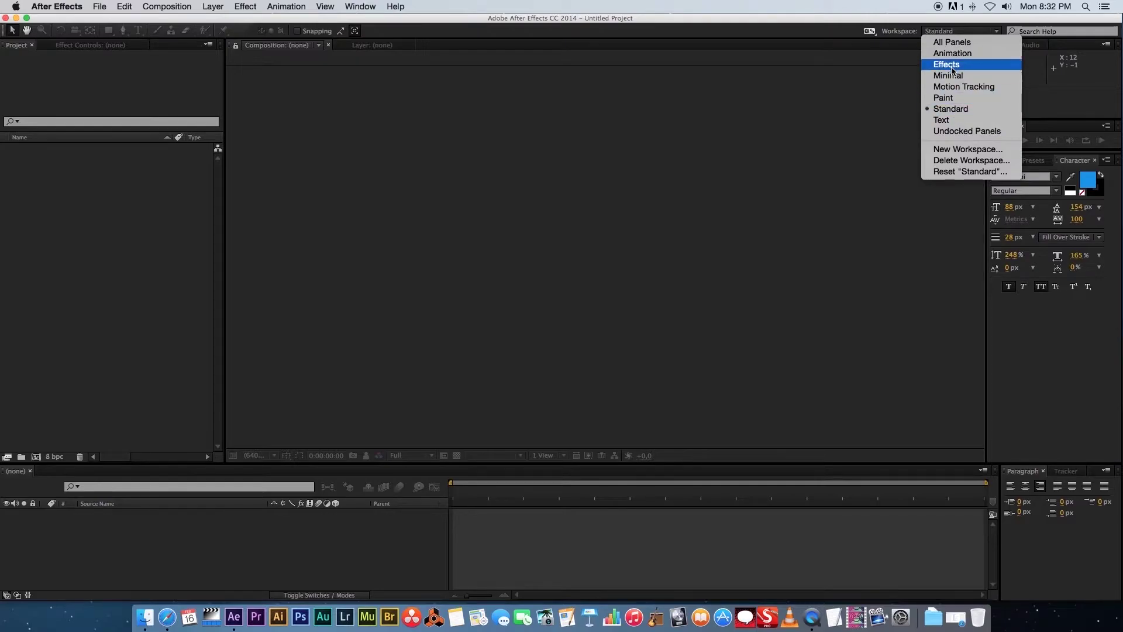
left_click(934, 47)
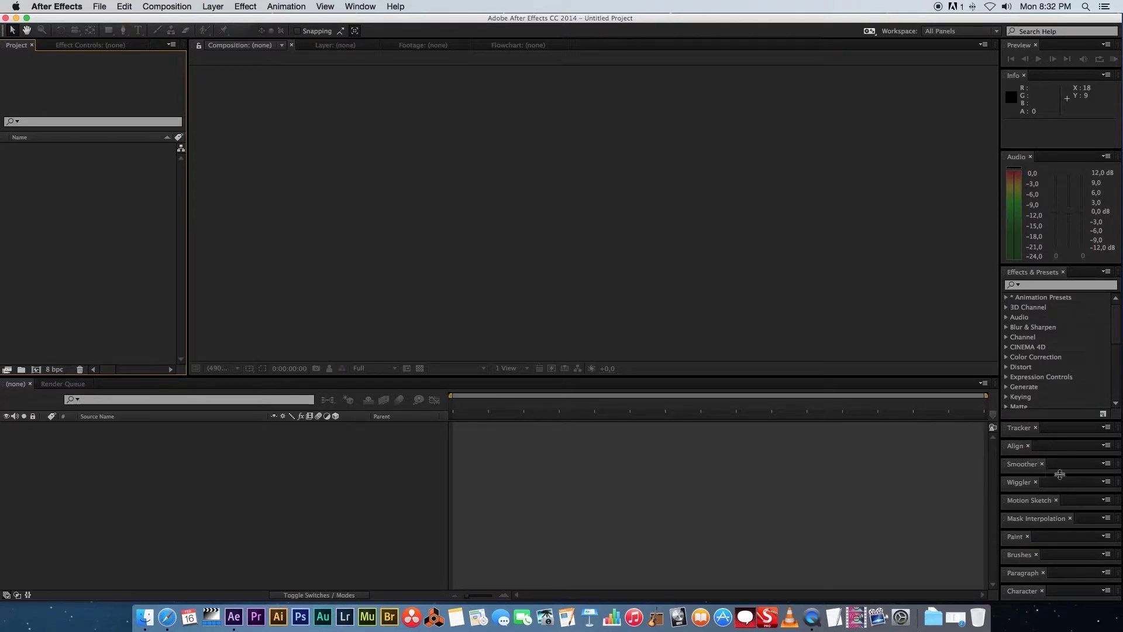
left_click(959, 31)
left_click(951, 109)
left_click(959, 30)
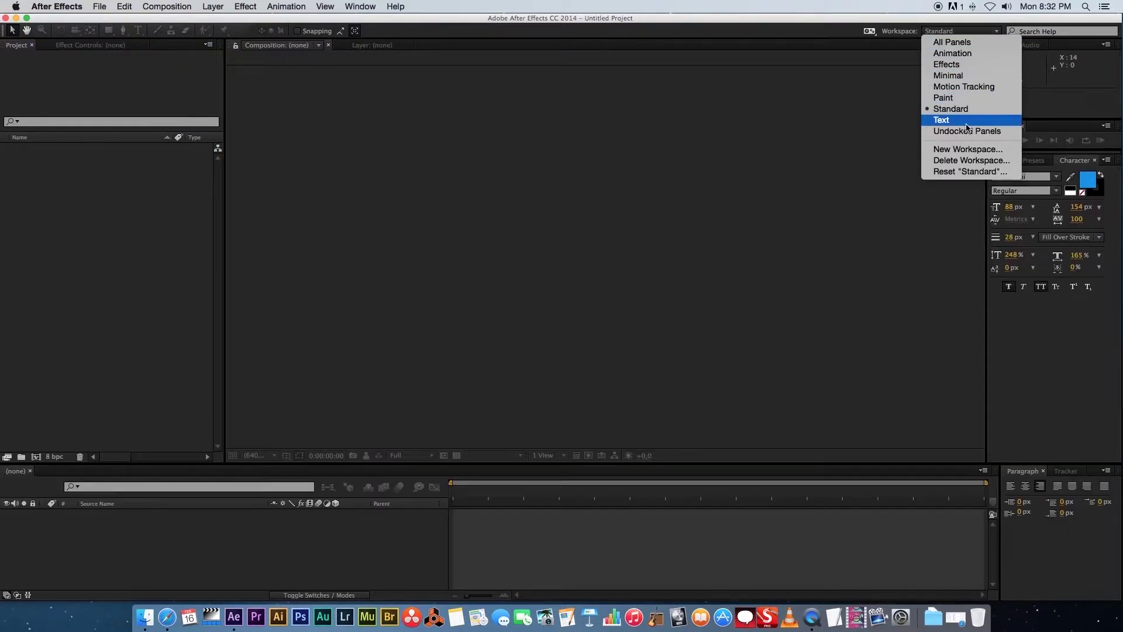
left_click(955, 111)
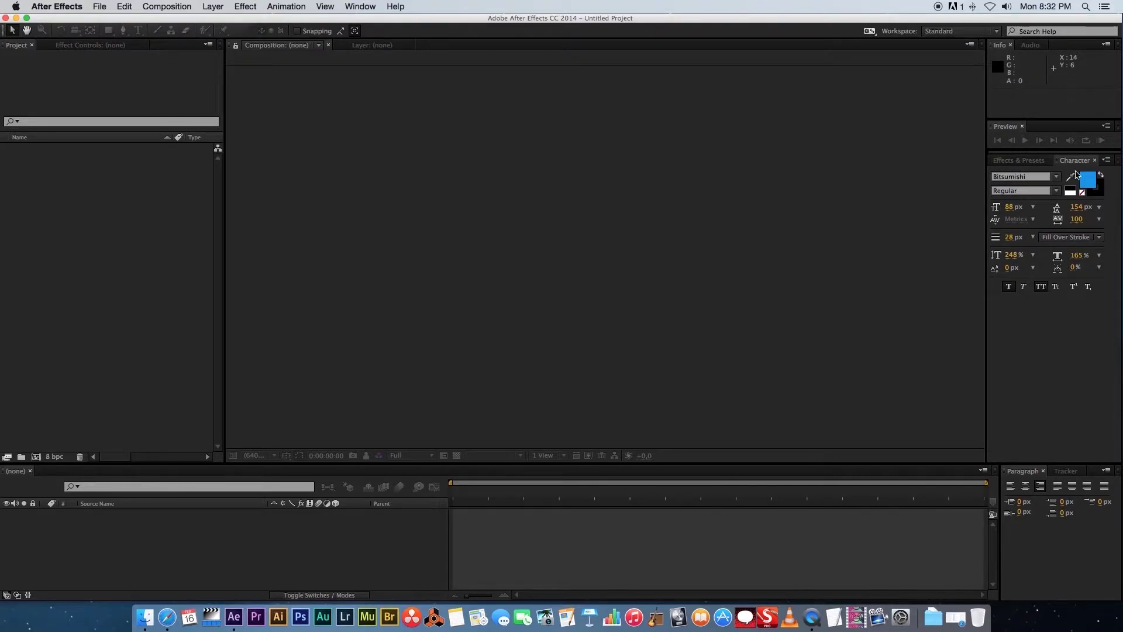
Show Effects & Presets, then Character, swap Paragraph for Tracker, and activate Timeline and Project panels.
left_click(1025, 162)
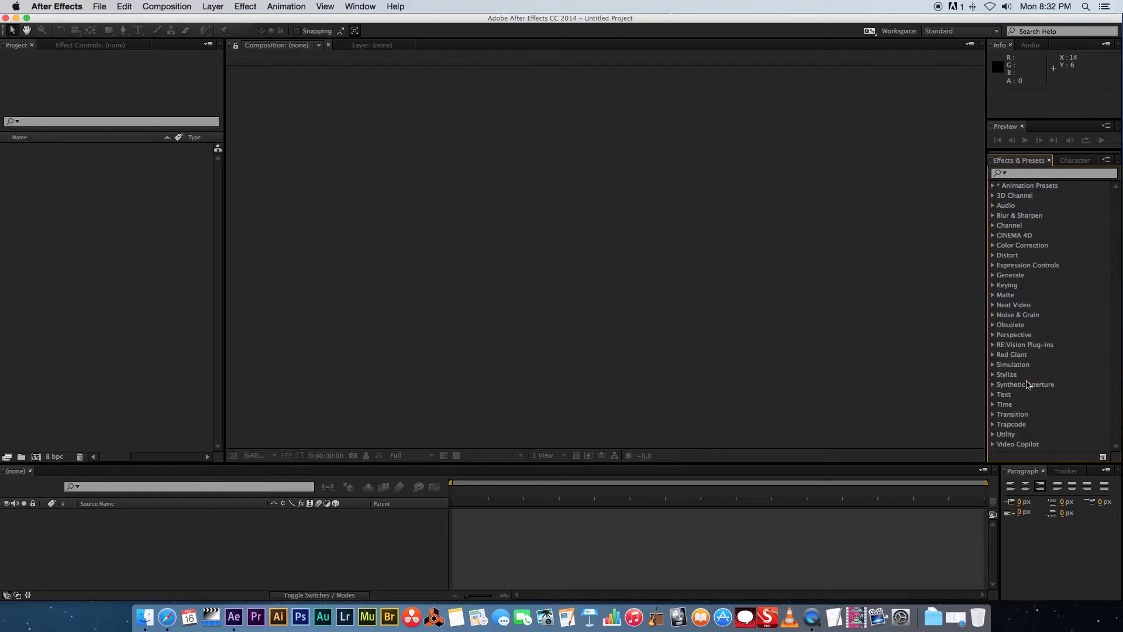
left_click(1076, 162)
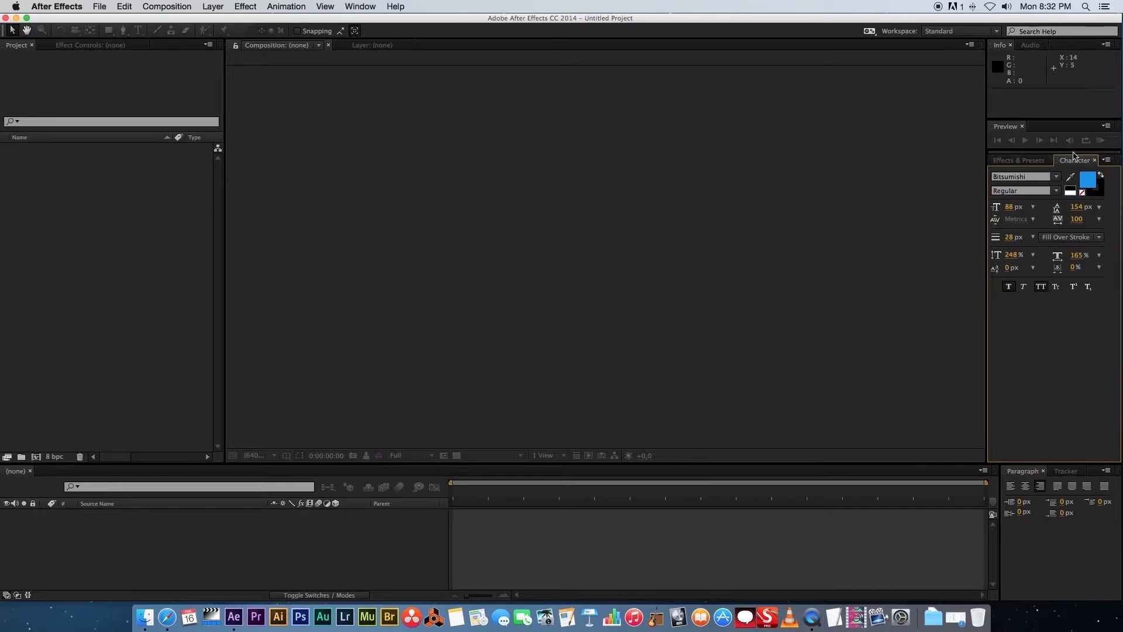
left_click(1088, 286)
left_click(1064, 471)
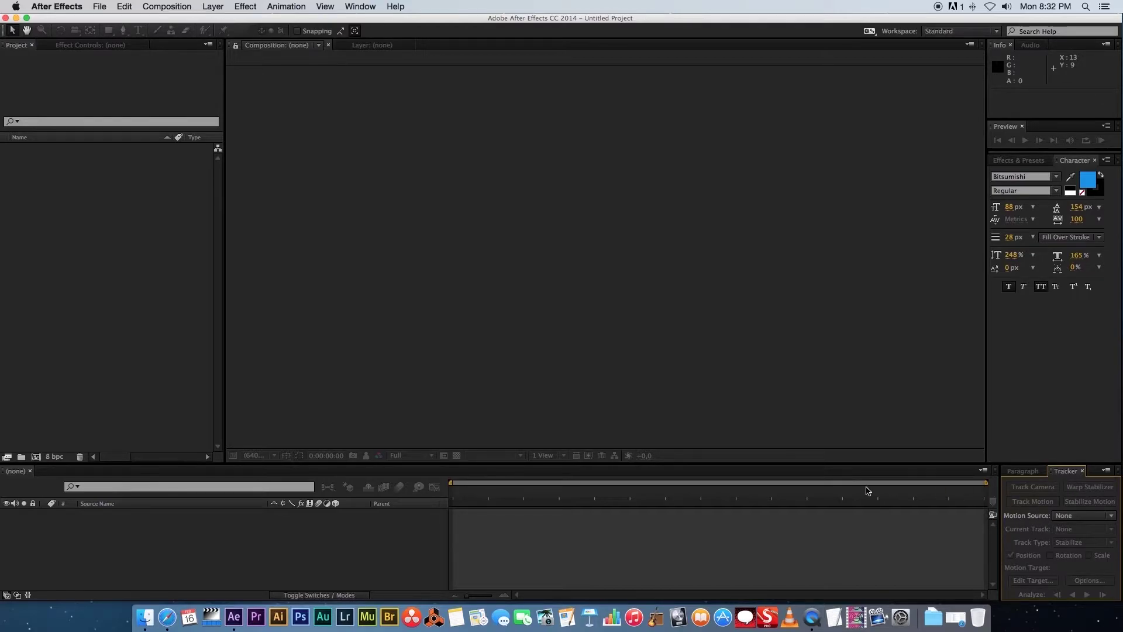
left_click(526, 532)
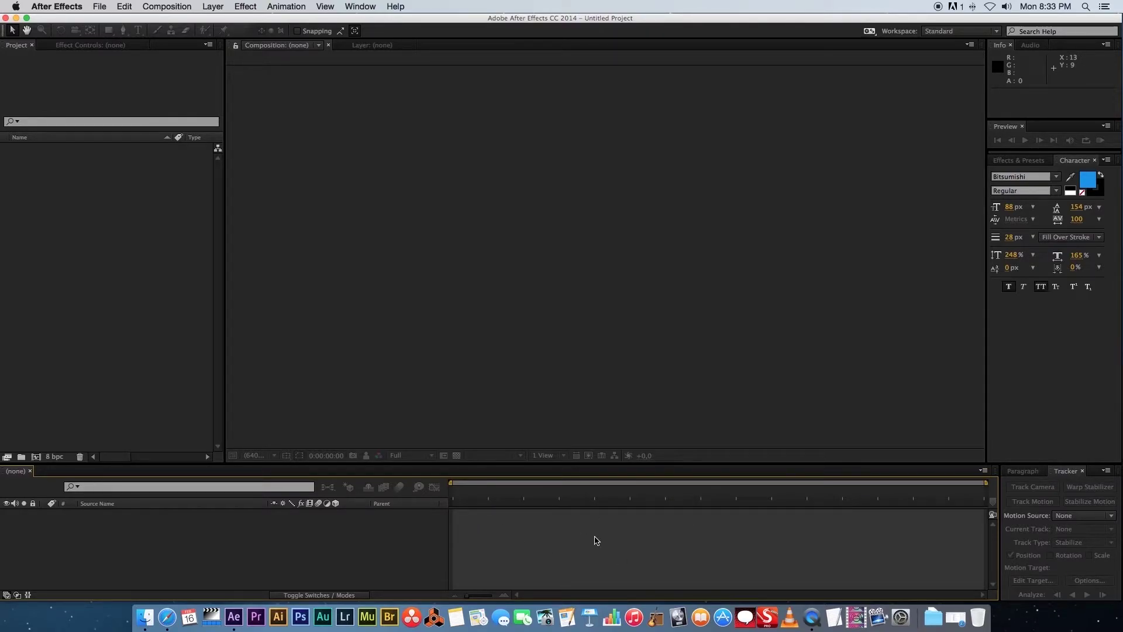
left_click(123, 353)
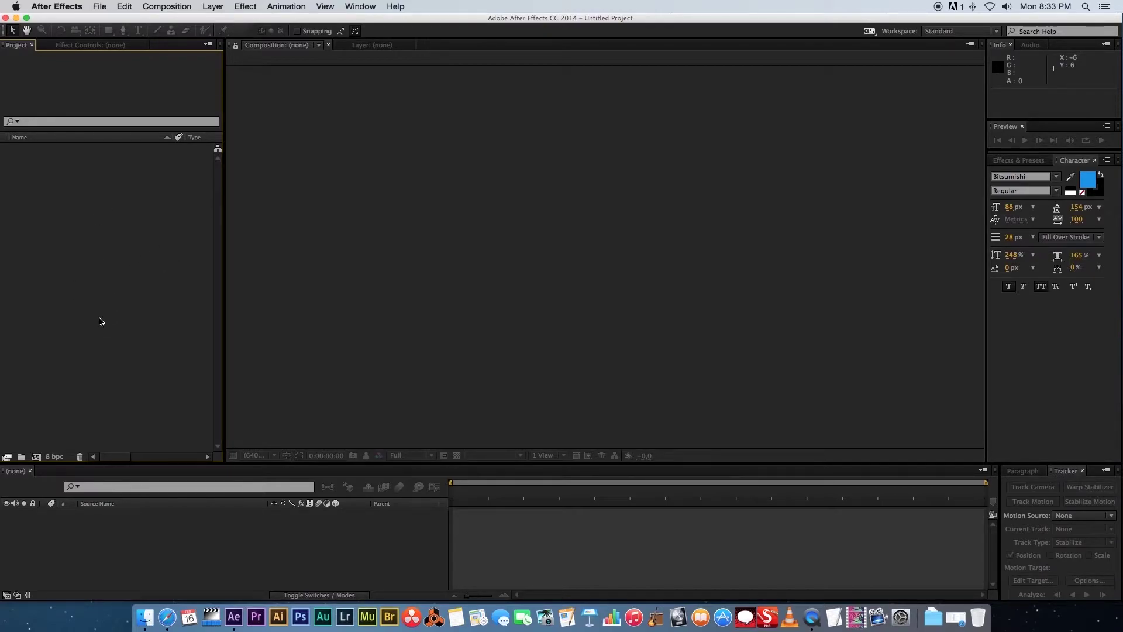
Create Comp 1 with the HDTV 1080 25 preset (1920×1080, 25 fps) and a 0:00:20:00 duration.
right_click(106, 224)
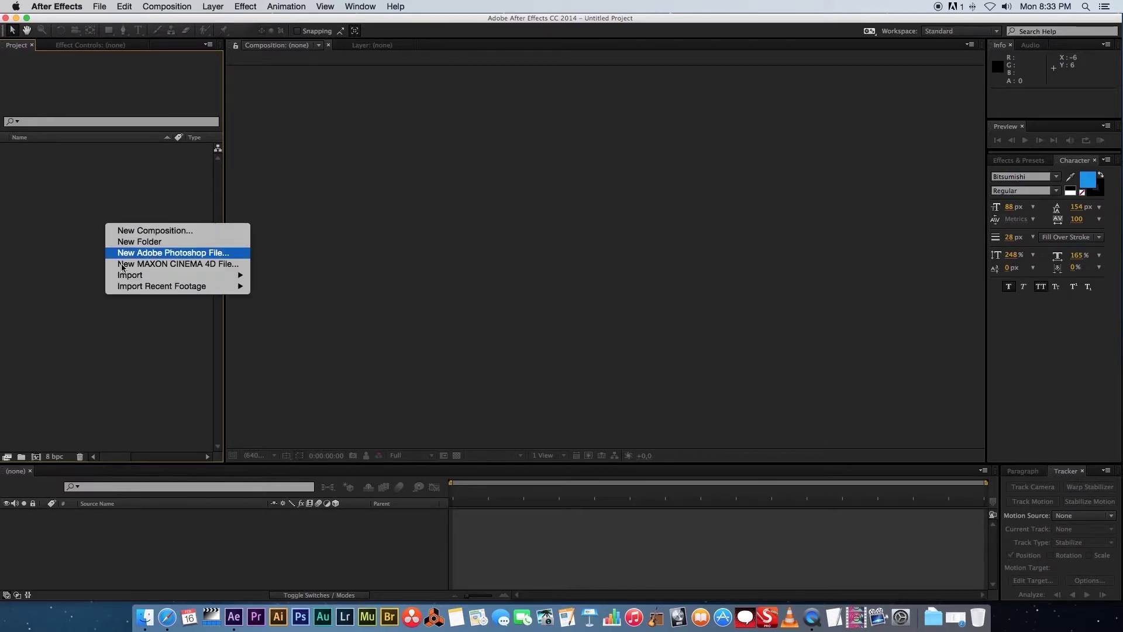
left_click(163, 231)
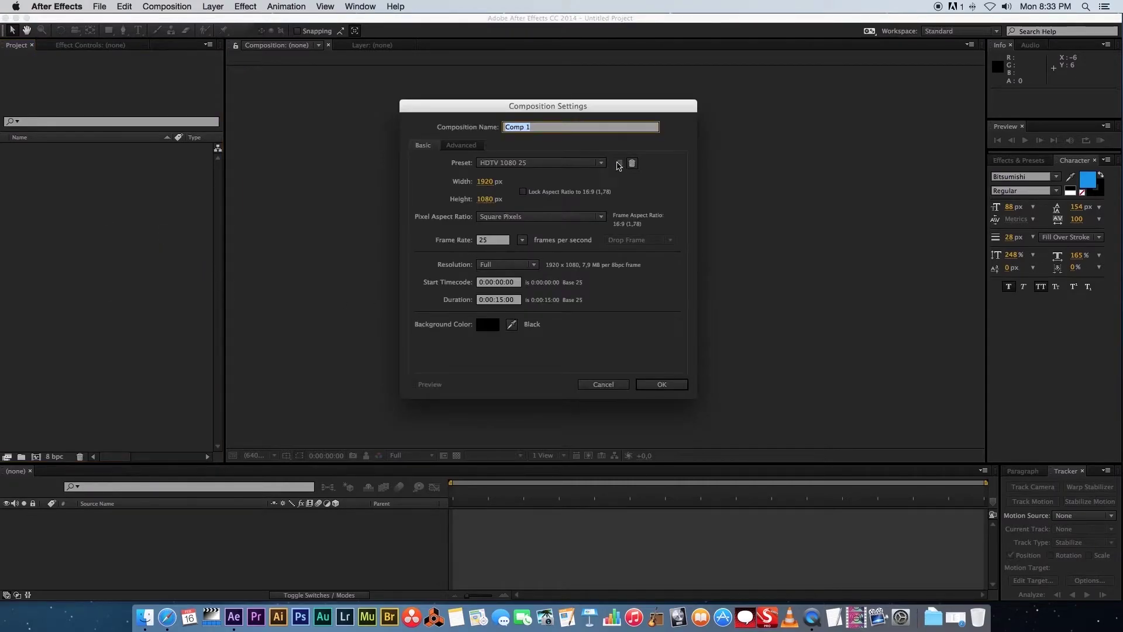
mouse_move(538, 110)
left_mouse_down()
mouse_move(462, 115)
mouse_move(542, 102)
left_mouse_up()
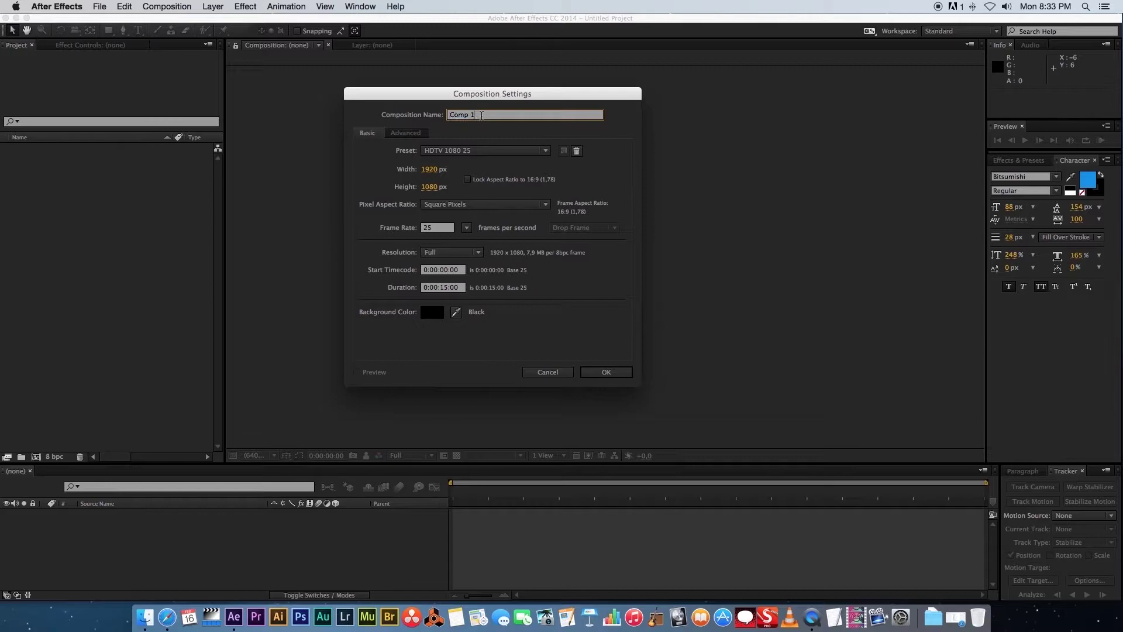
left_click(486, 115)
left_click(545, 151)
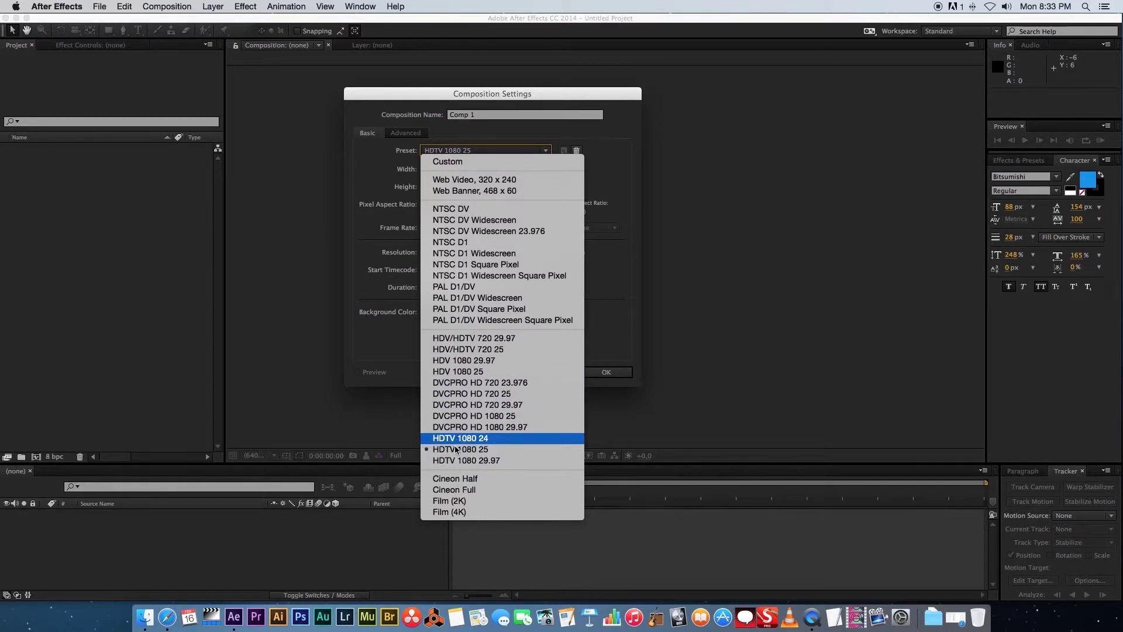
left_click(616, 270)
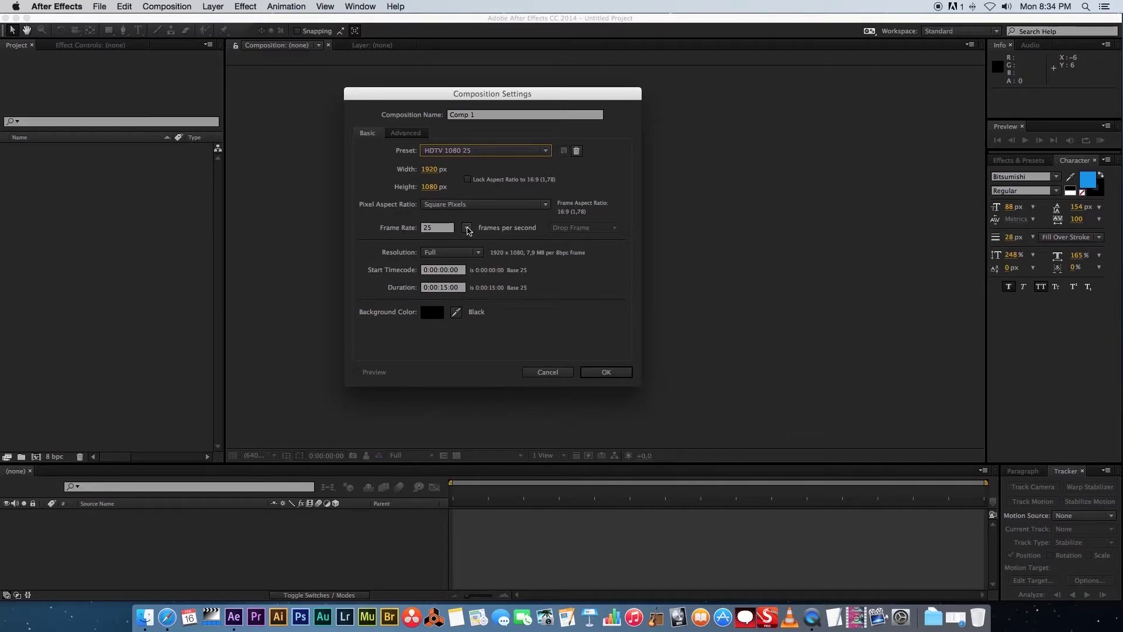
left_click(466, 228)
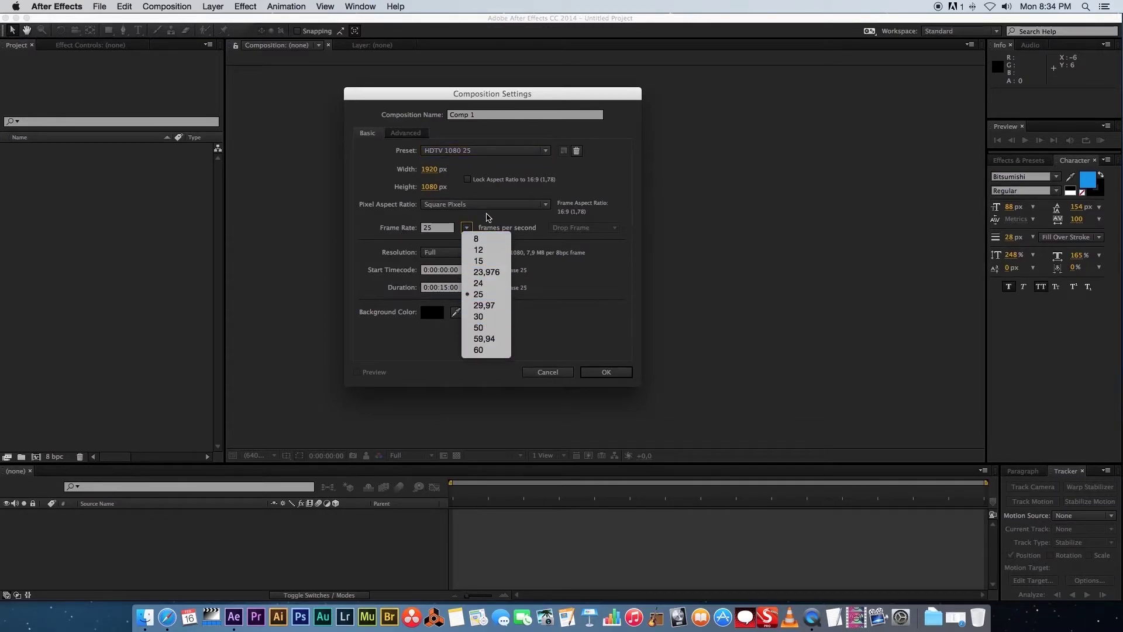
left_click(486, 215)
left_click(445, 289)
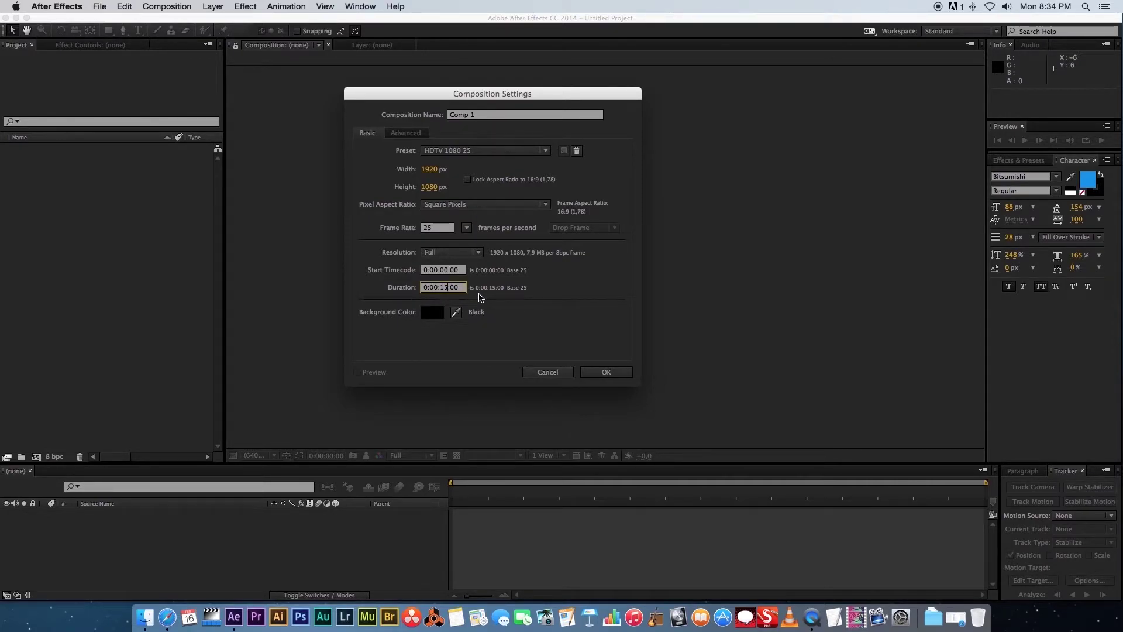
key("shift+Left")
key("shift+Left")
key("shift+Left")
key("shift+Left")
left_click(607, 371)
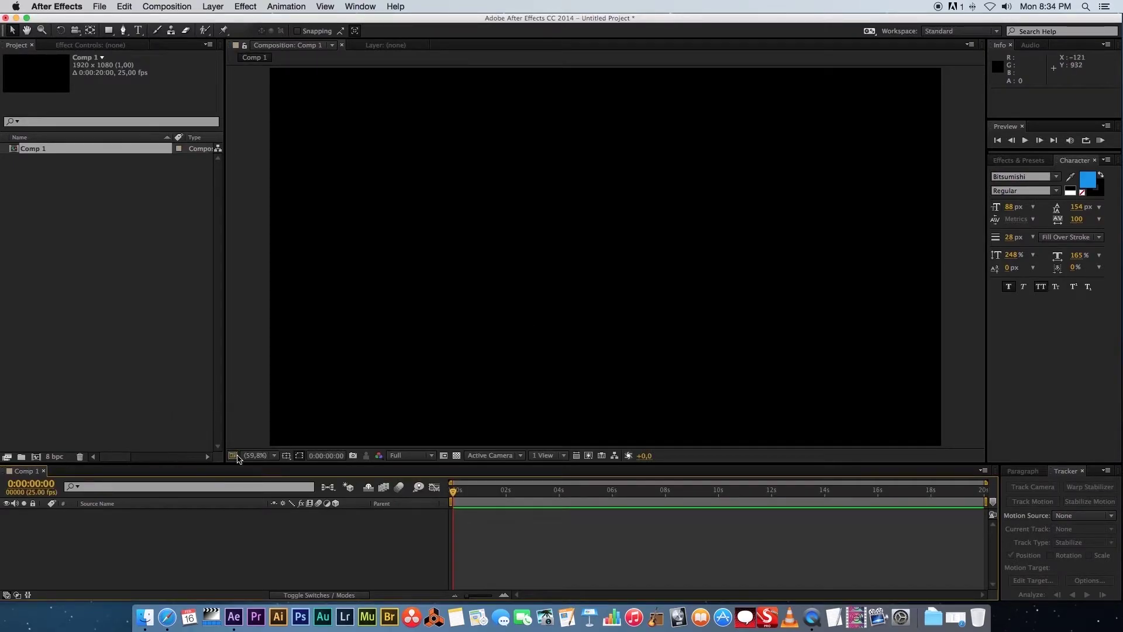
Scrub through the empty Comp 1 timeline and deselect Comp 1 in the project list.
left_click(539, 493)
left_click_drag(468, 500, 531, 491)
left_click(107, 244)
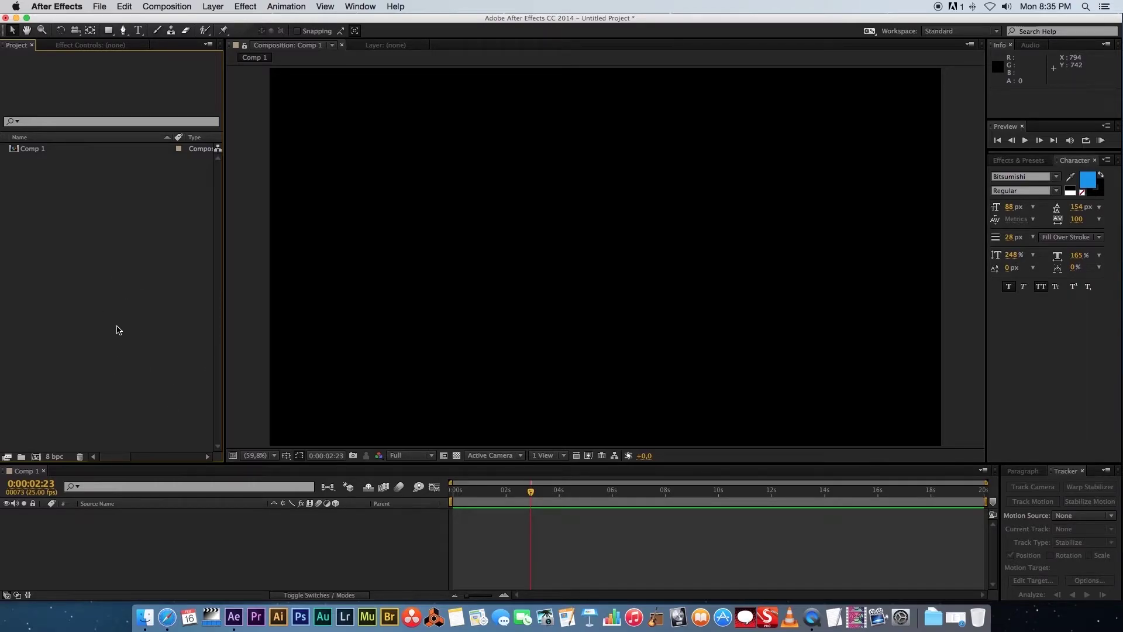
Import Eyes.mp4 from Finder into the Project panel and add it as a layer in Comp 1.
left_click(145, 615)
left_click_drag(608, 128, 79, 272)
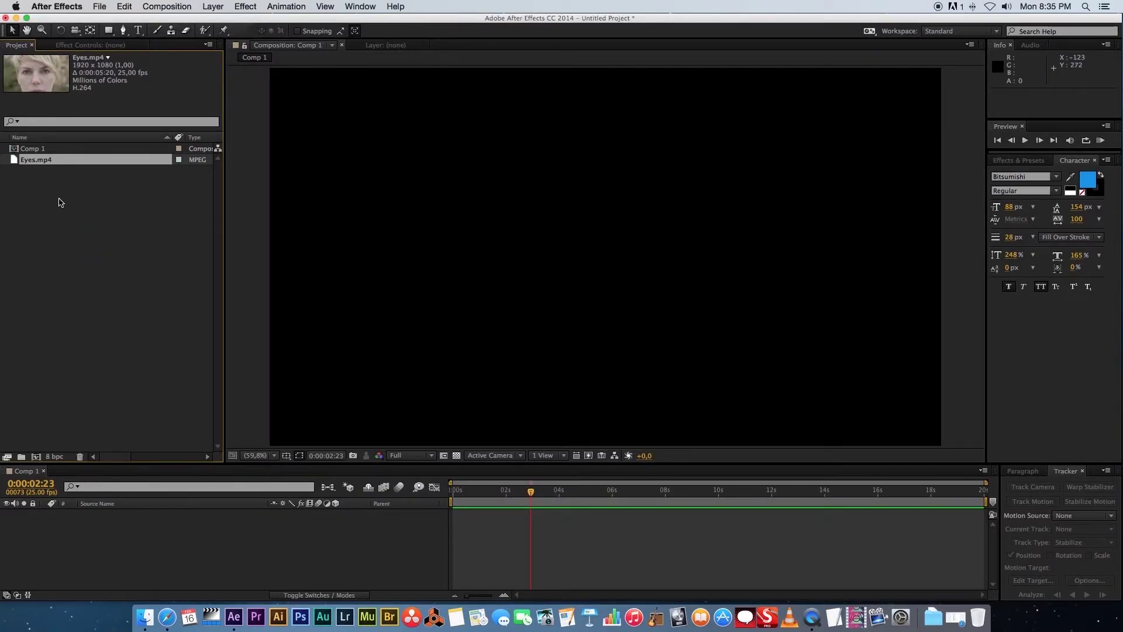
left_click_drag(16, 162, 40, 190)
left_click_drag(115, 434, 107, 541)
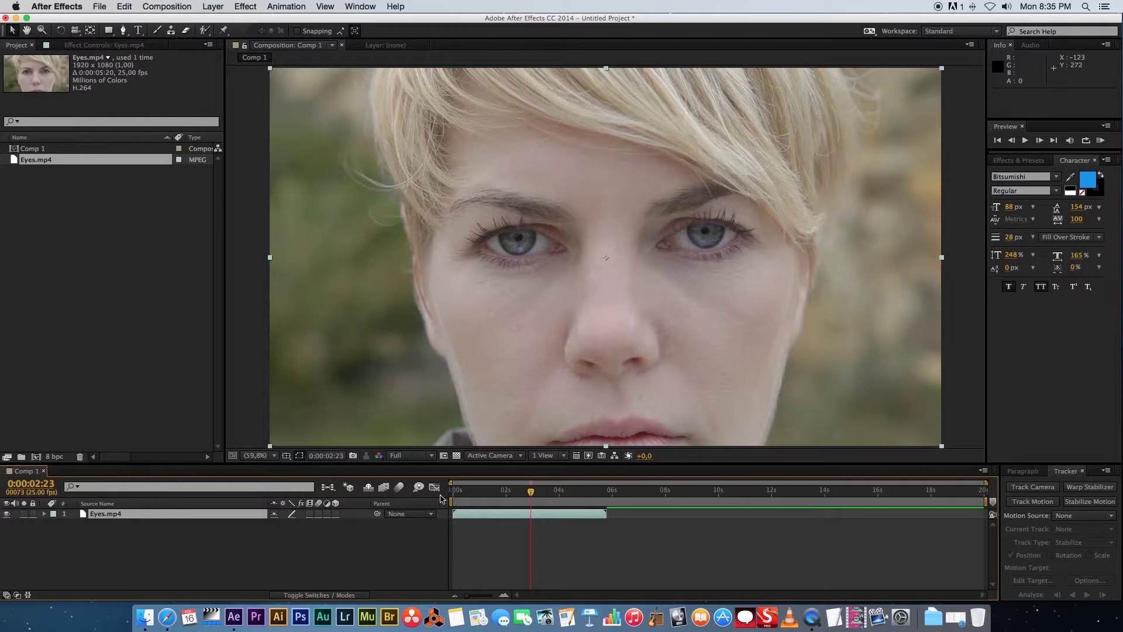
Select the Eyes.mp4 layer and preview the clip from about one second in.
left_click(174, 545)
left_click(131, 514)
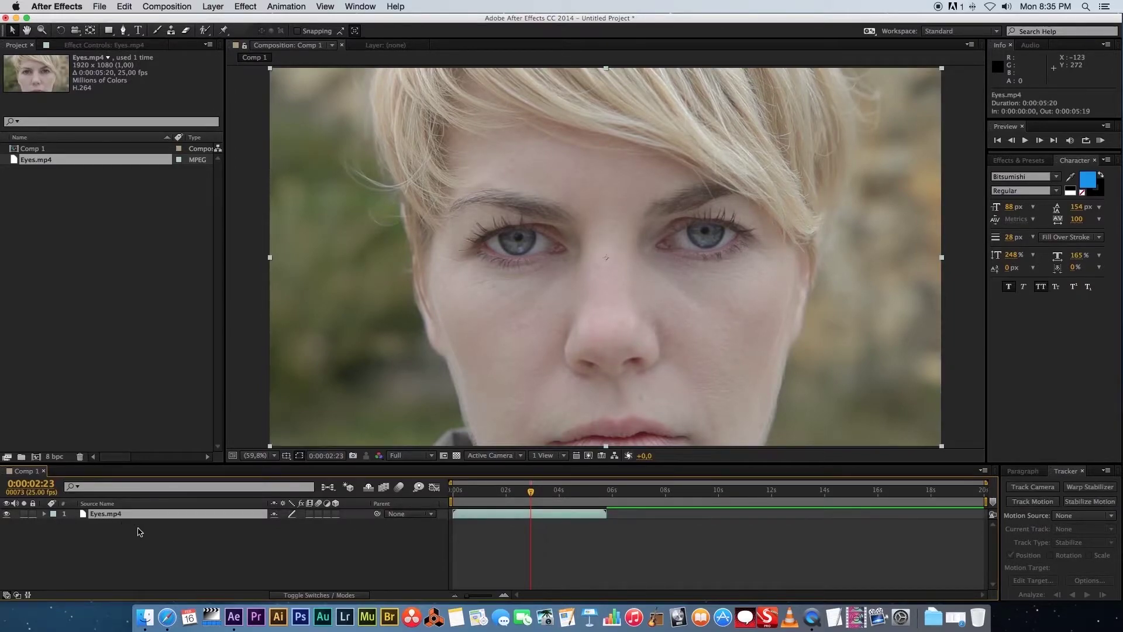
left_click_drag(538, 495, 507, 493)
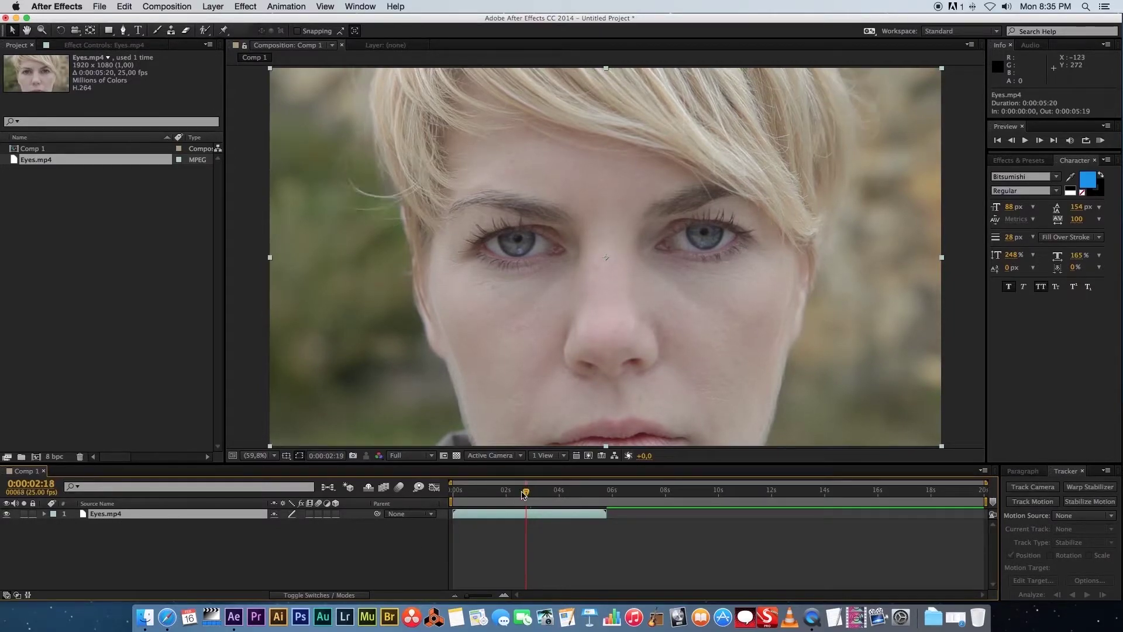
key("space")
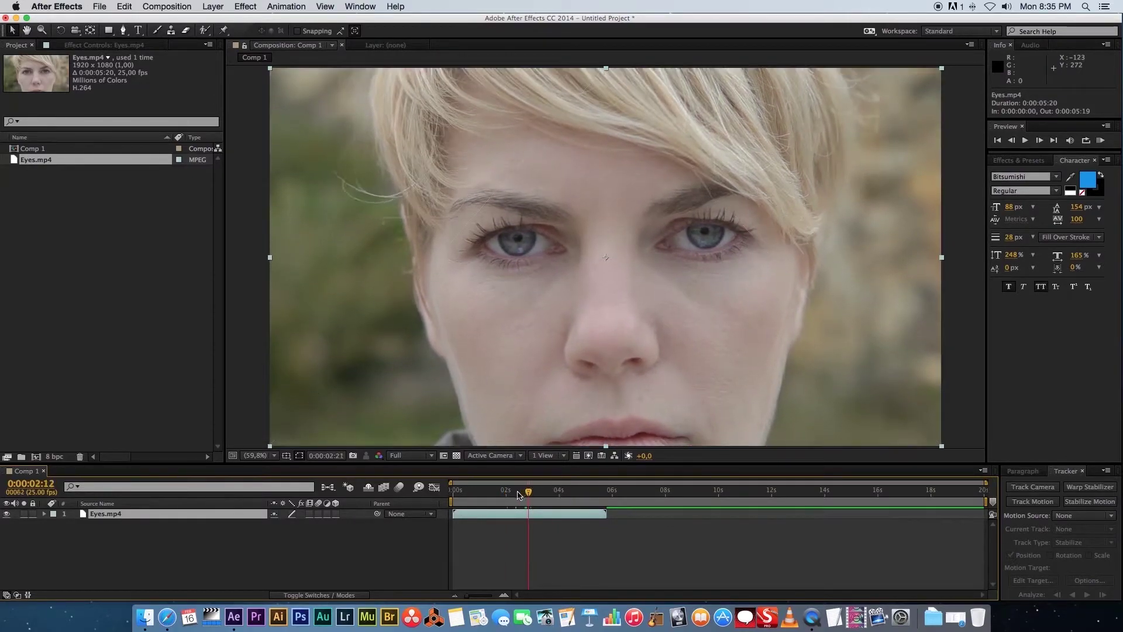
left_click(484, 491)
key("space")
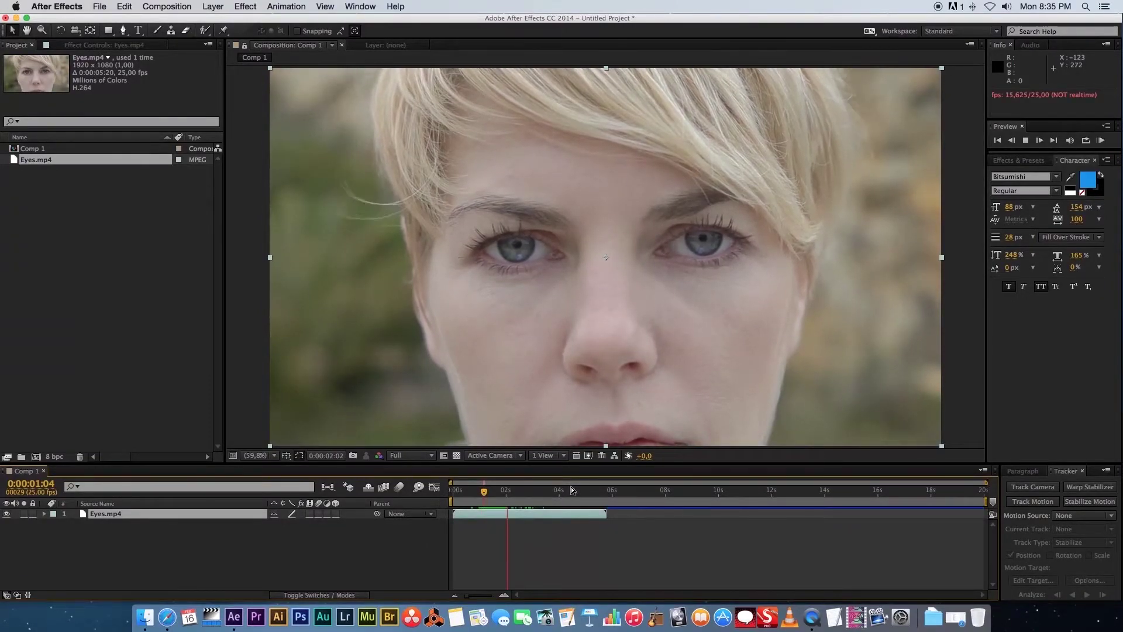
key("space")
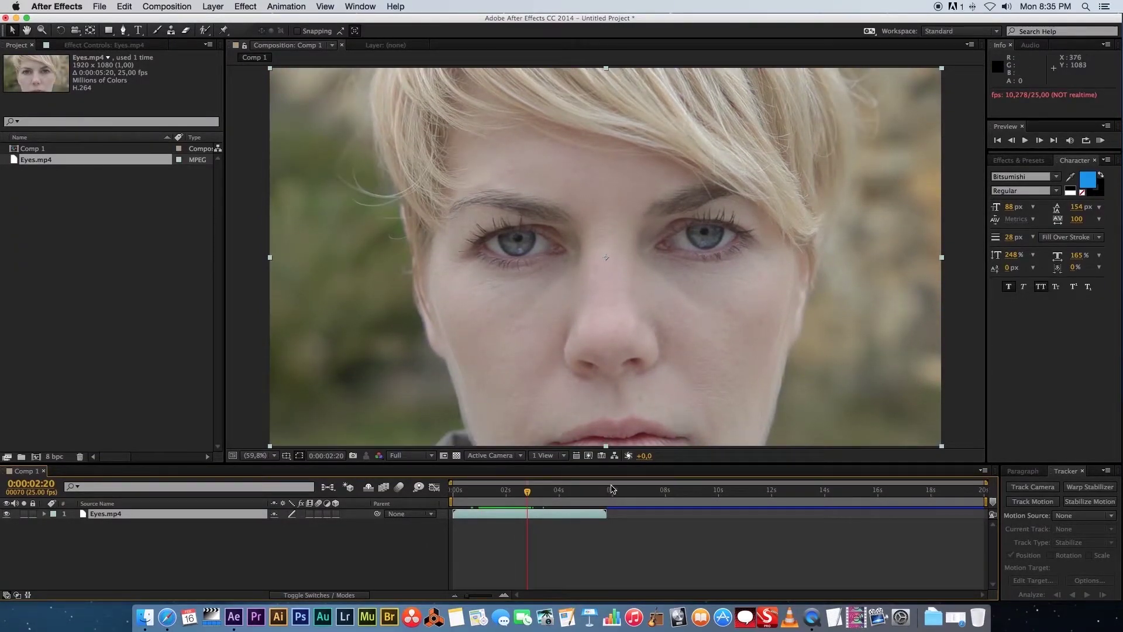
Scrub past the clip's roughly 5-second end, then deselect the layer and the footage item.
left_click_drag(603, 494, 637, 507)
left_click_drag(730, 498, 593, 494)
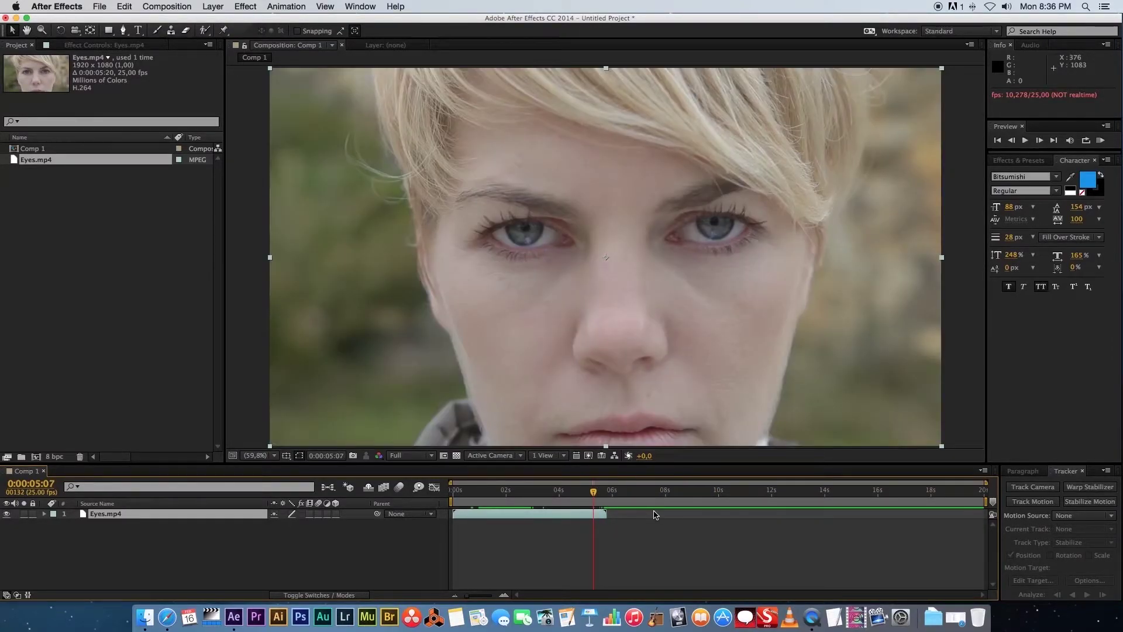
left_click(112, 539)
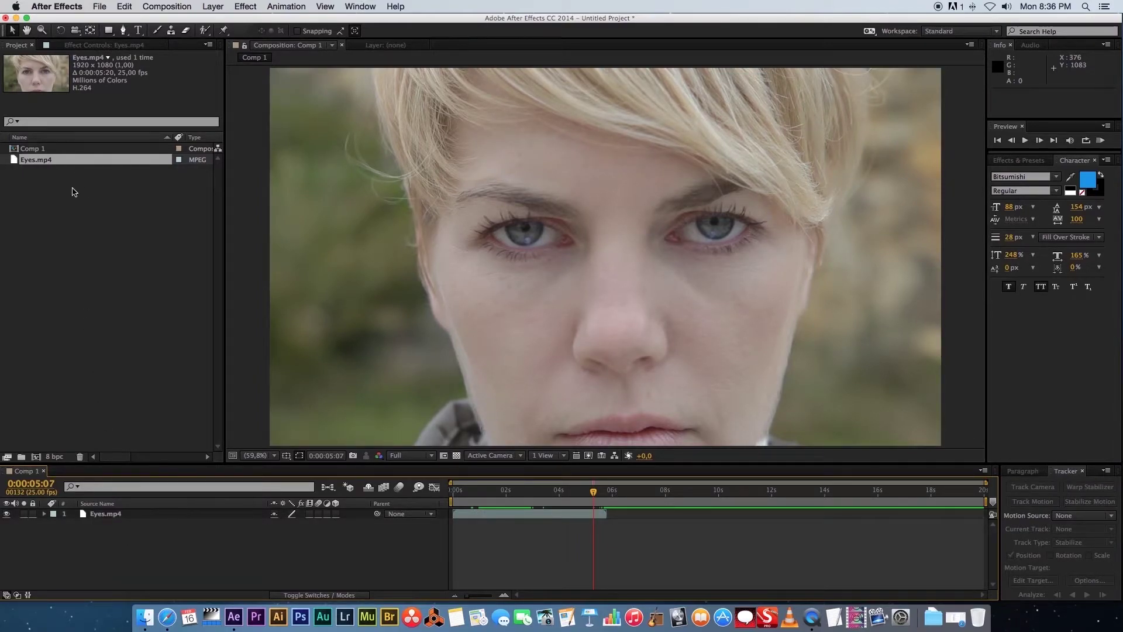
left_click(38, 196)
Delete Comp 1 from the project.
left_click(35, 150)
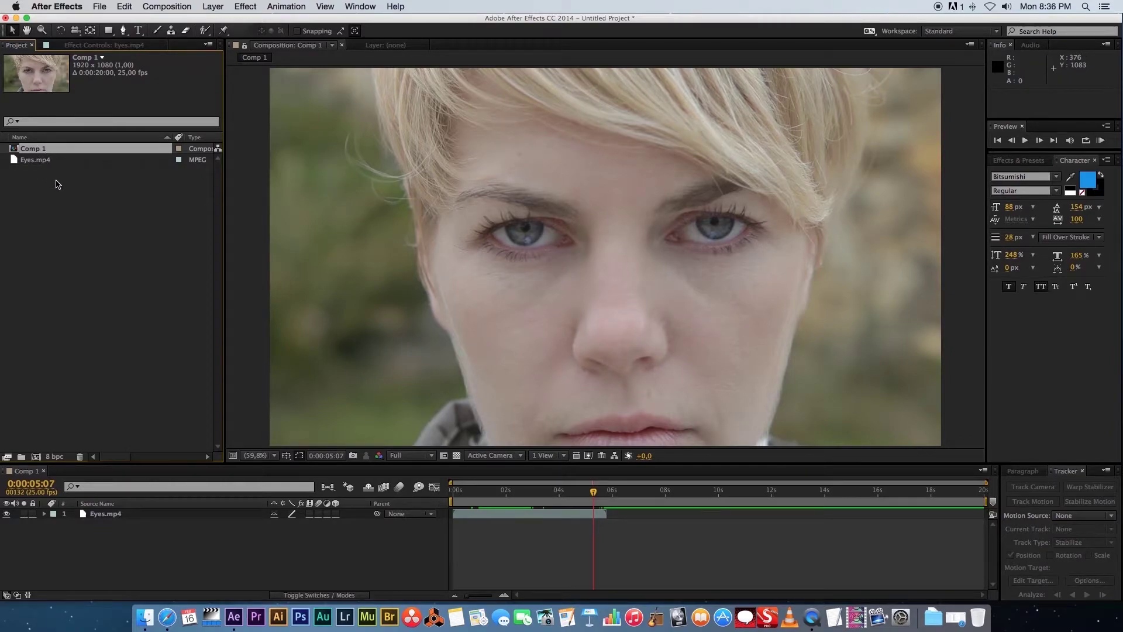
key("Delete")
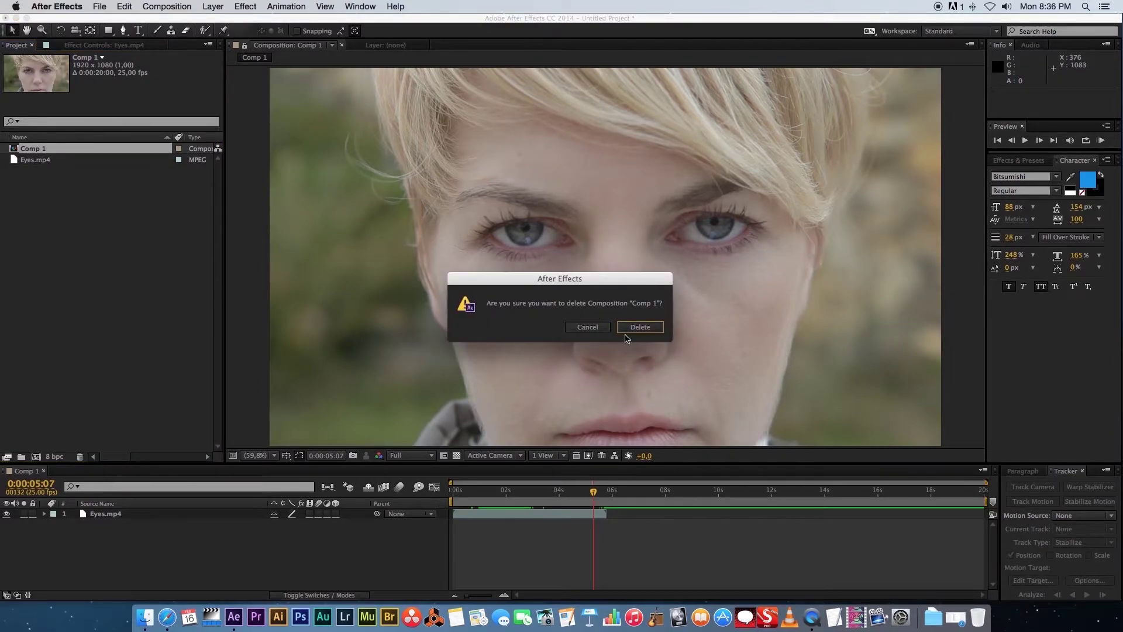
left_click(641, 326)
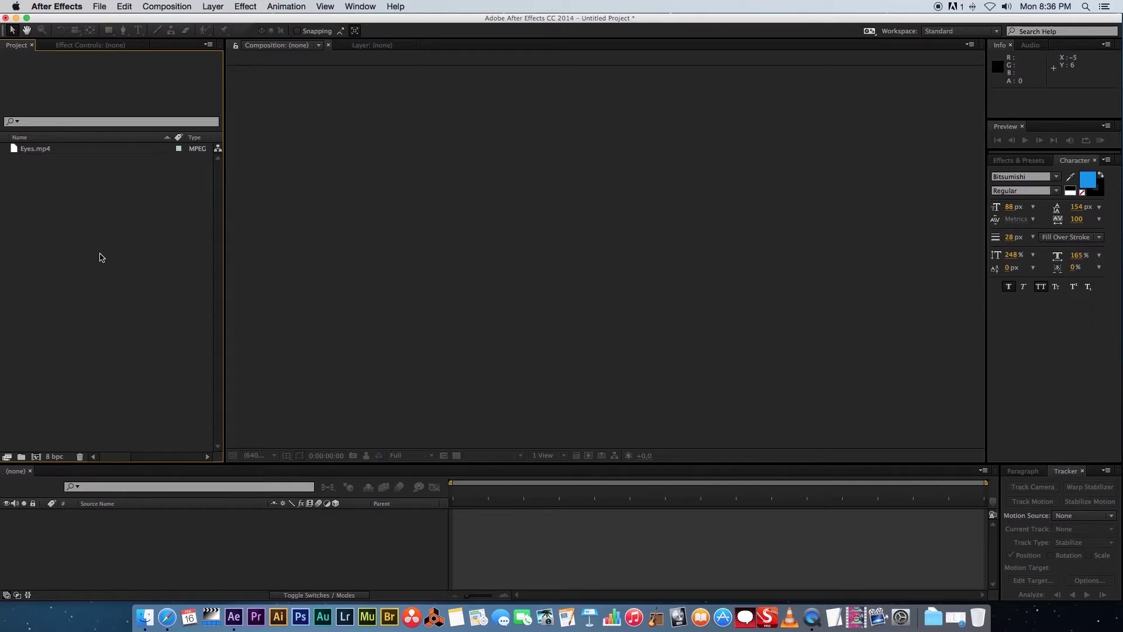
Create a new composition named Eyes from Eyes.mp4, matching its 0:00:05:20 length.
left_click(39, 150)
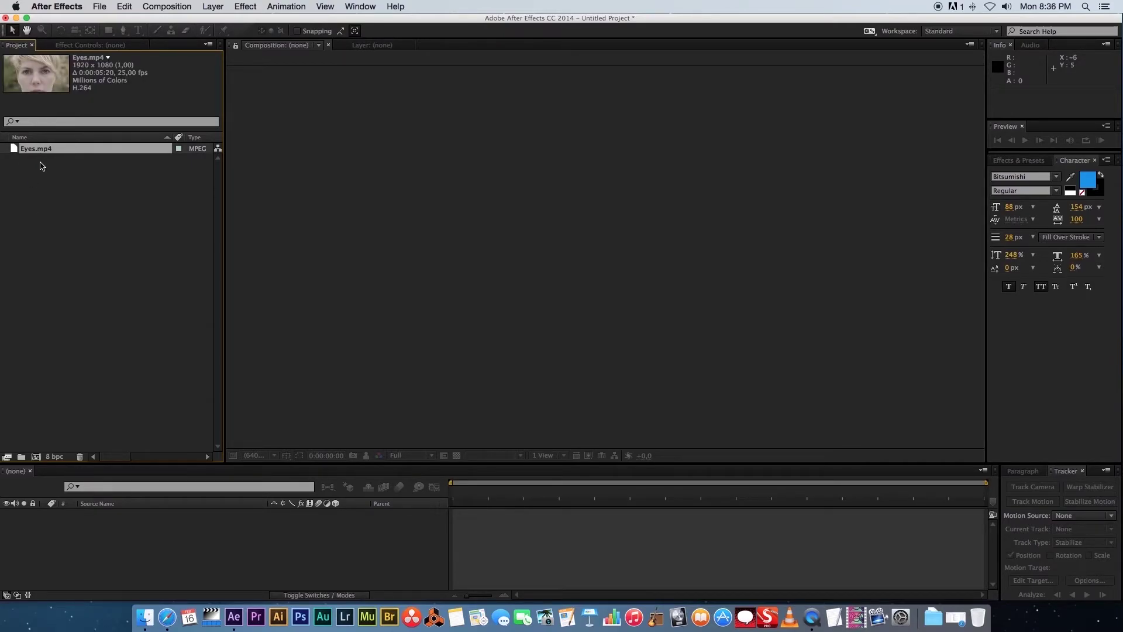
left_click_drag(19, 148, 21, 160)
left_click_drag(35, 455, 37, 459)
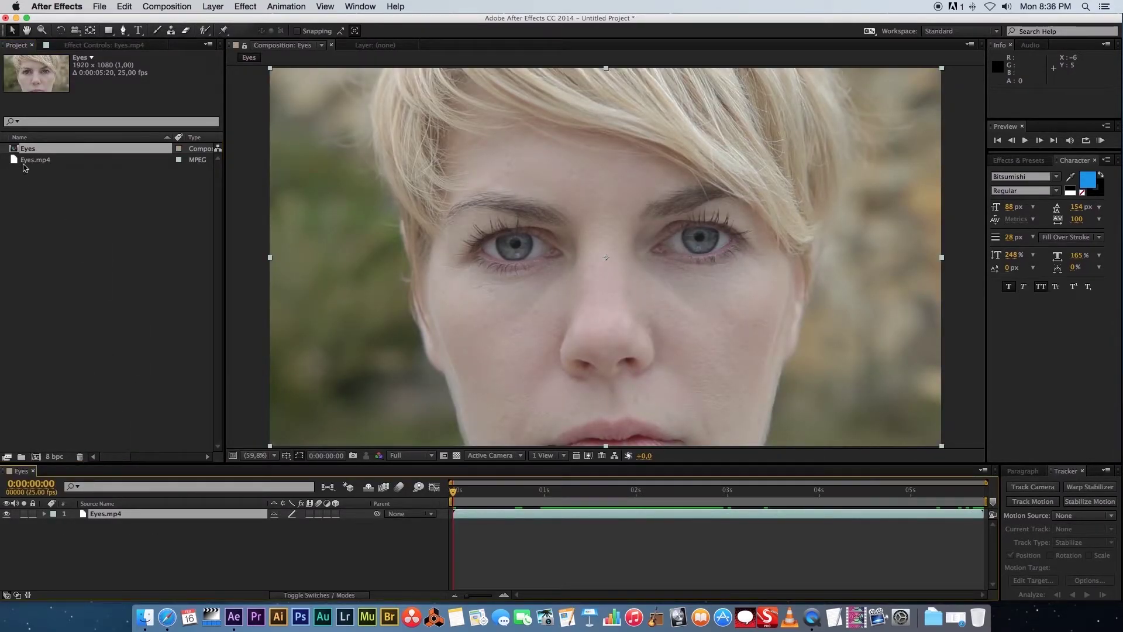
mouse_move(479, 491)
left_mouse_down()
mouse_move(917, 492)
mouse_move(459, 496)
left_mouse_up()
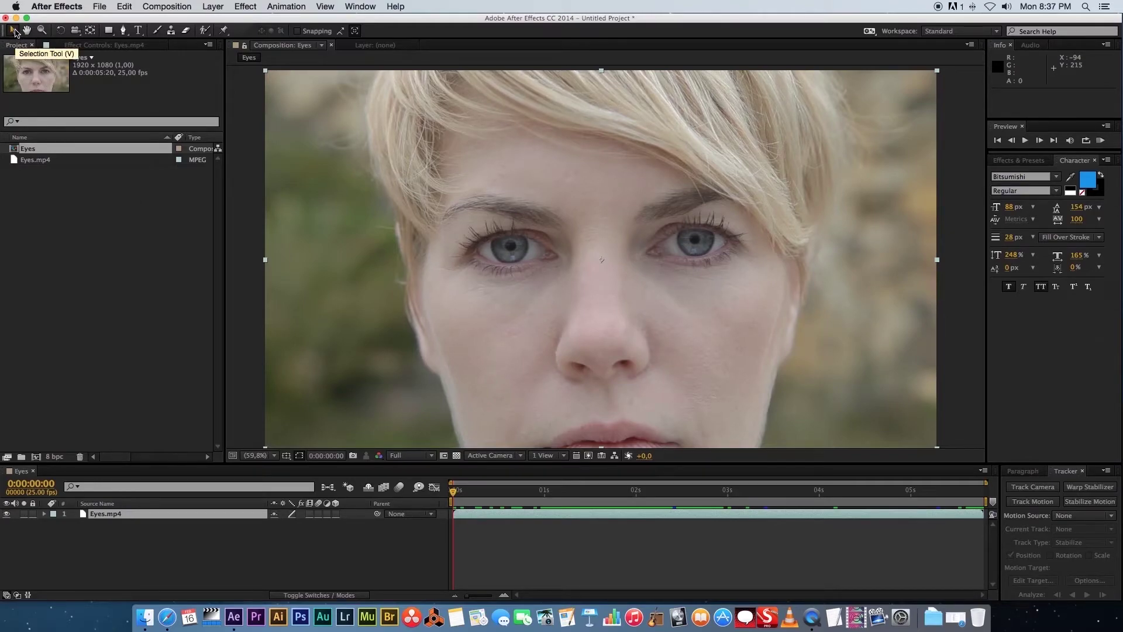
left_click(164, 539)
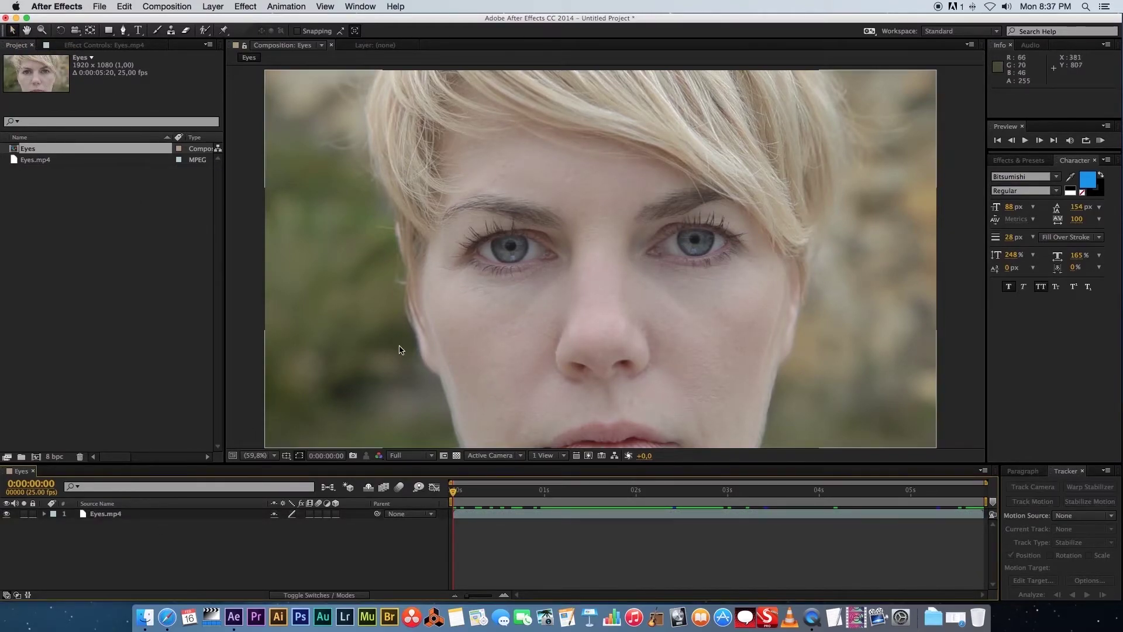
mouse_move(457, 300)
left_mouse_down()
mouse_move(413, 296)
mouse_move(472, 290)
left_mouse_up()
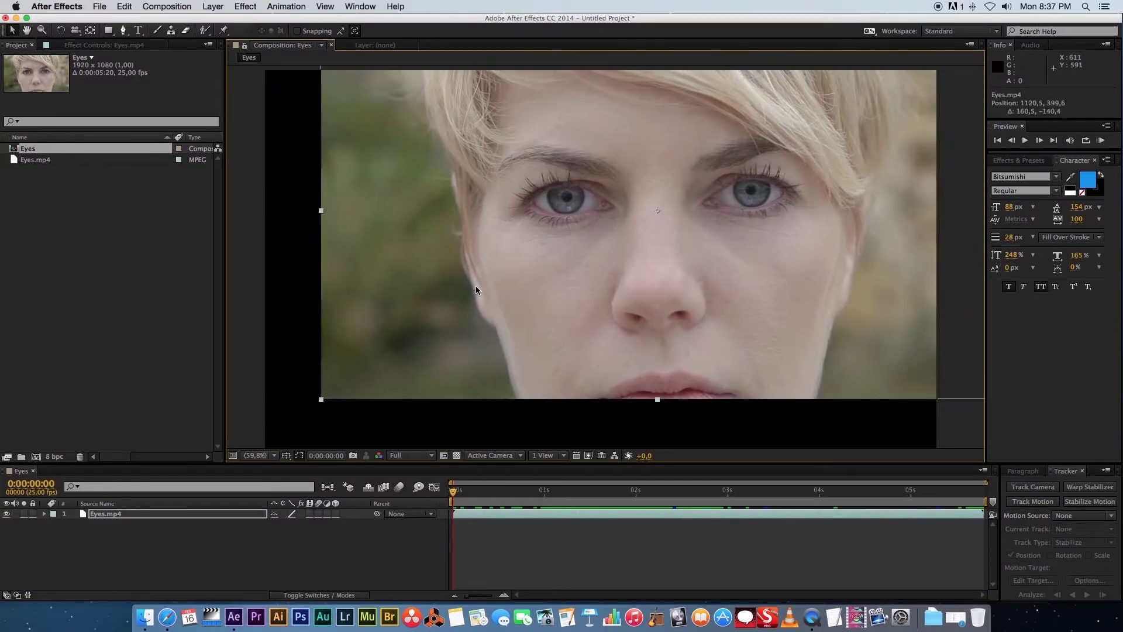
key("super+z")
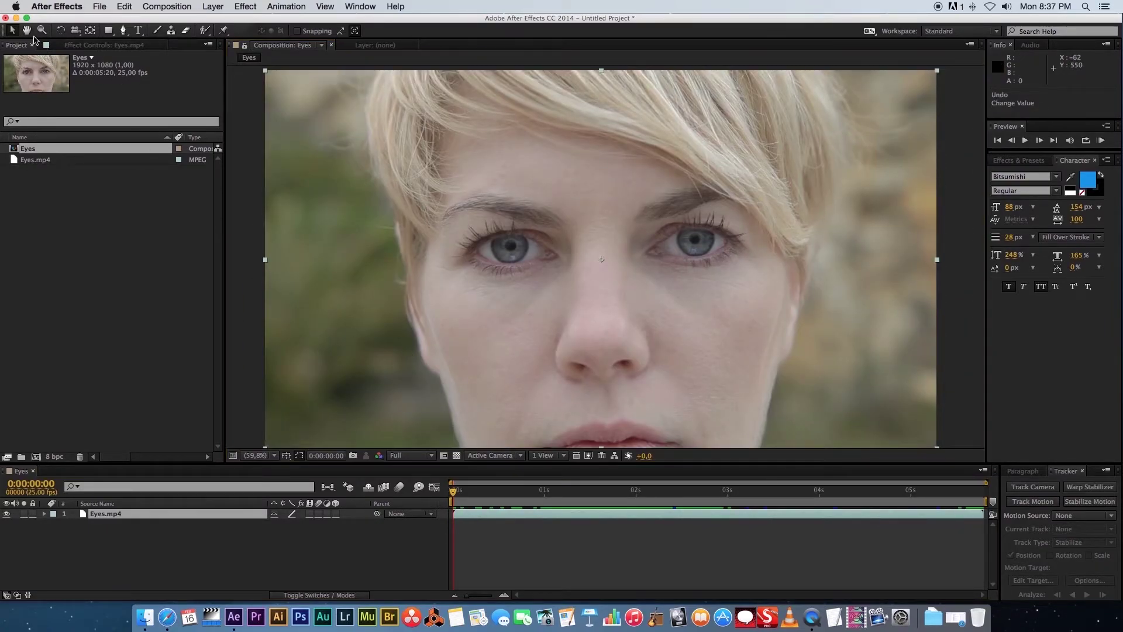
mouse_move(499, 253)
left_mouse_down()
mouse_move(680, 189)
mouse_move(529, 261)
mouse_move(393, 234)
mouse_move(601, 250)
mouse_move(421, 234)
mouse_move(544, 257)
mouse_move(513, 255)
left_mouse_up()
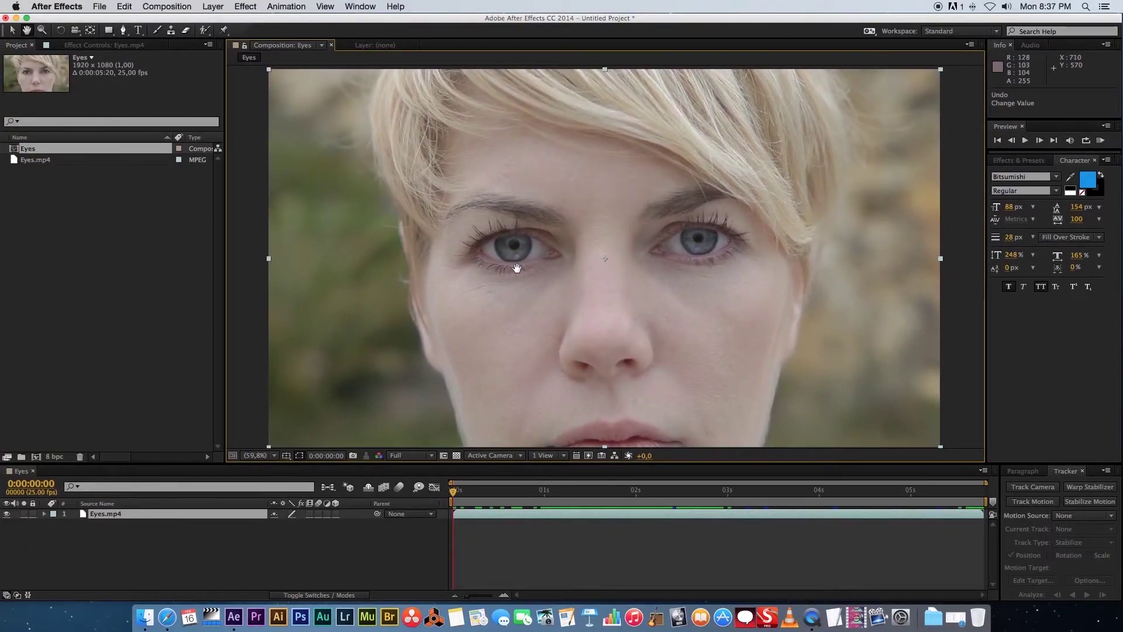
left_click(42, 30)
left_click_drag(465, 218, 562, 285)
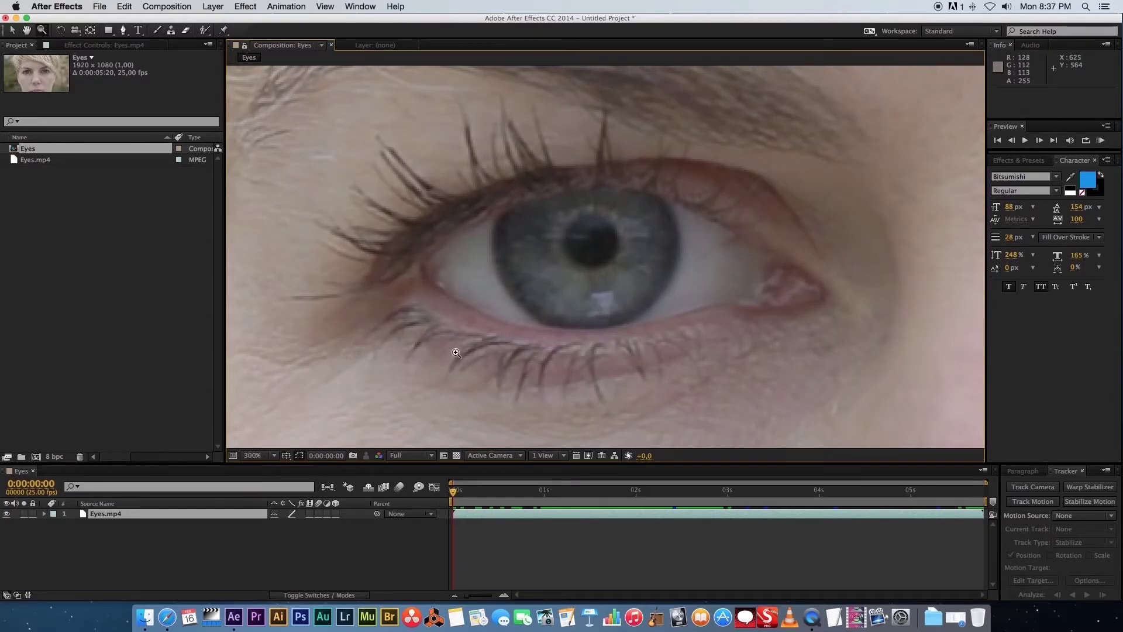
left_click(273, 458)
left_click(214, 519)
left_click(272, 457)
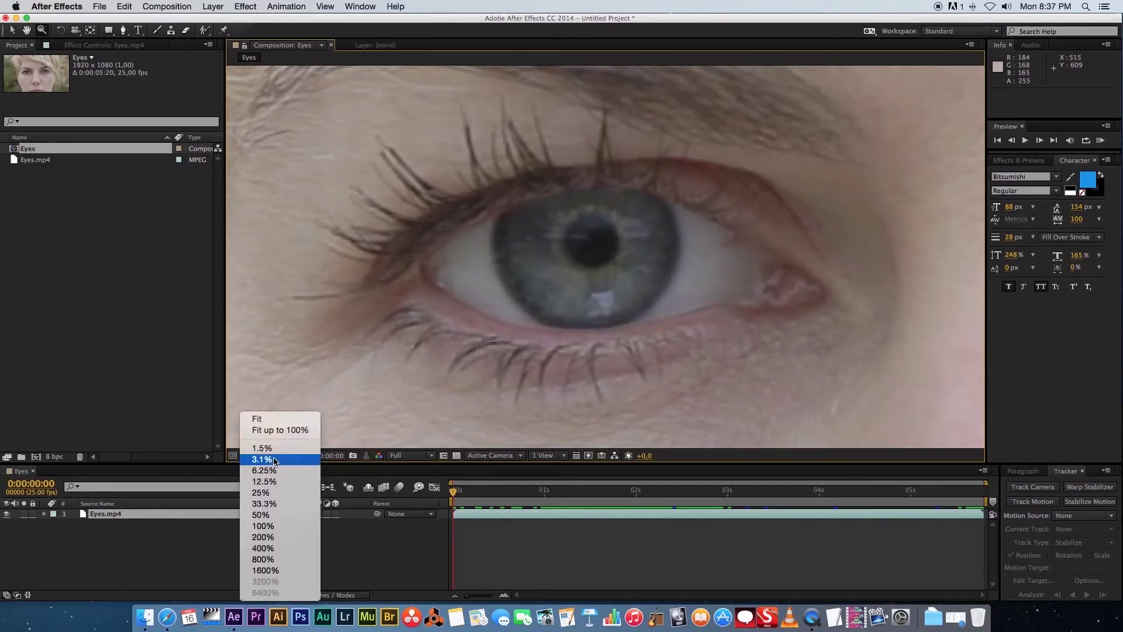
left_click(263, 420)
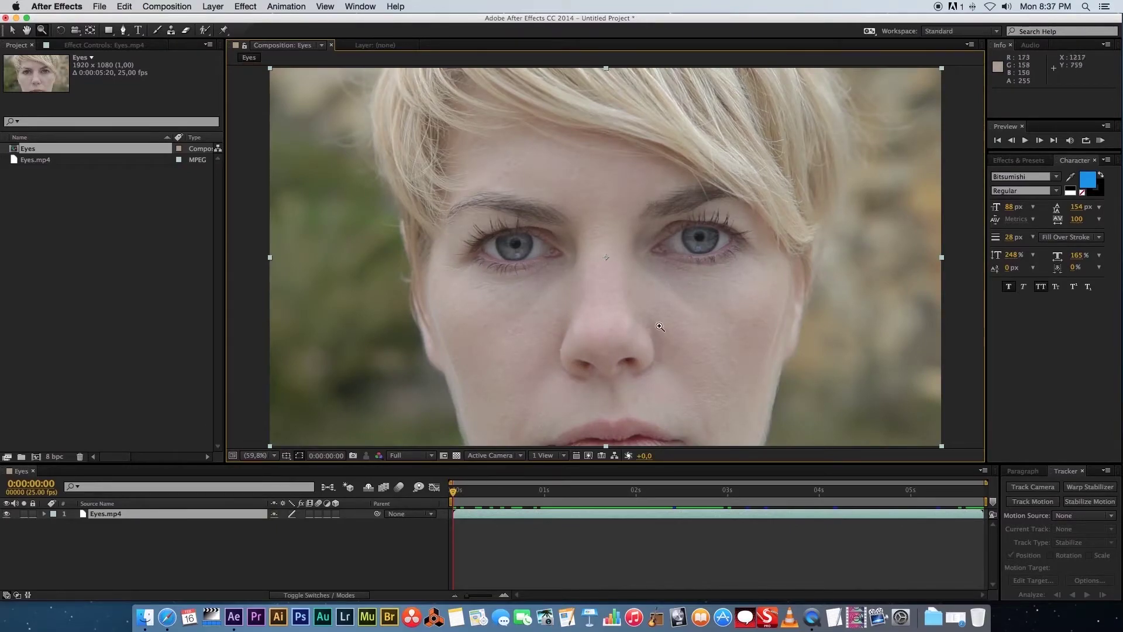
Test-rotate the face layer about 19 degrees and undo, then try moving the anchor point and undo.
left_click(61, 31)
left_click_drag(395, 209, 308, 223)
key("super+z")
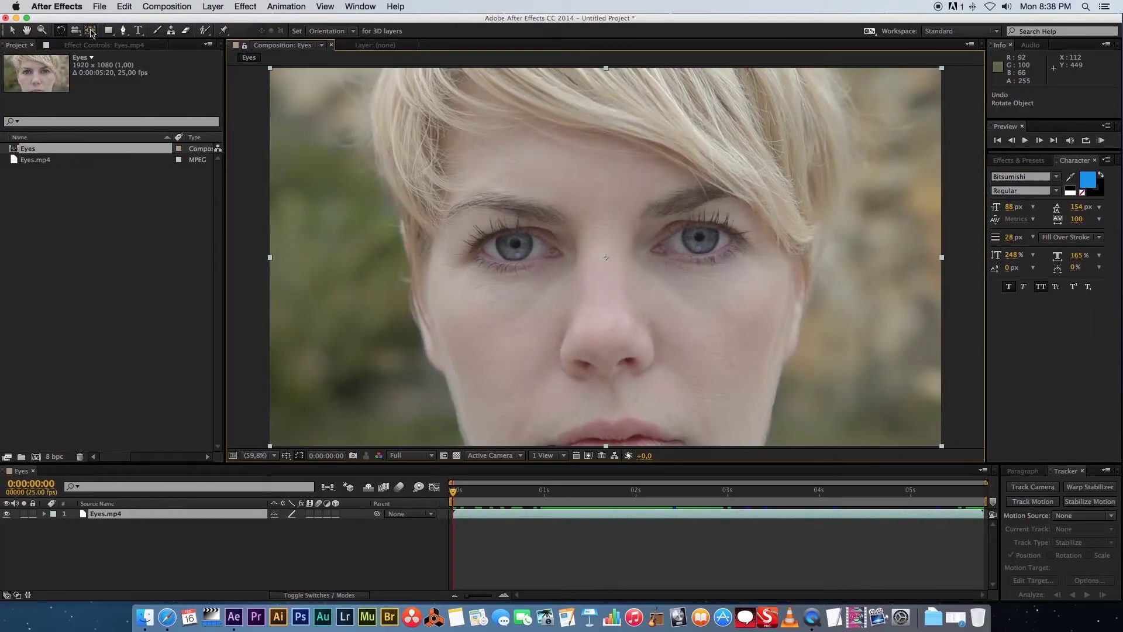
left_click(75, 31)
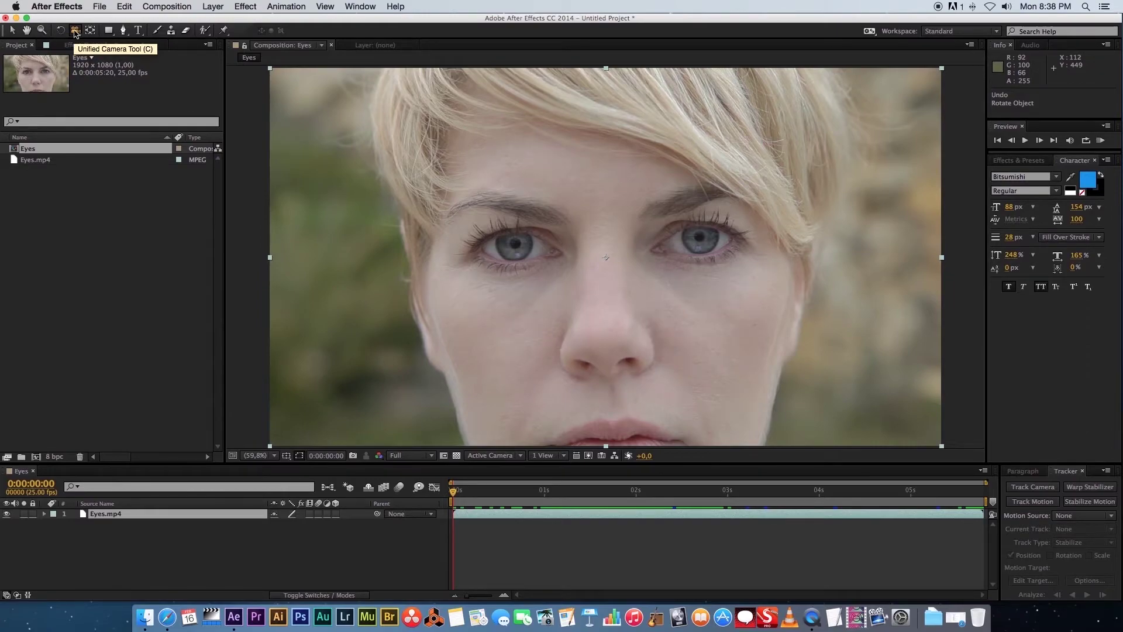
left_click(91, 31)
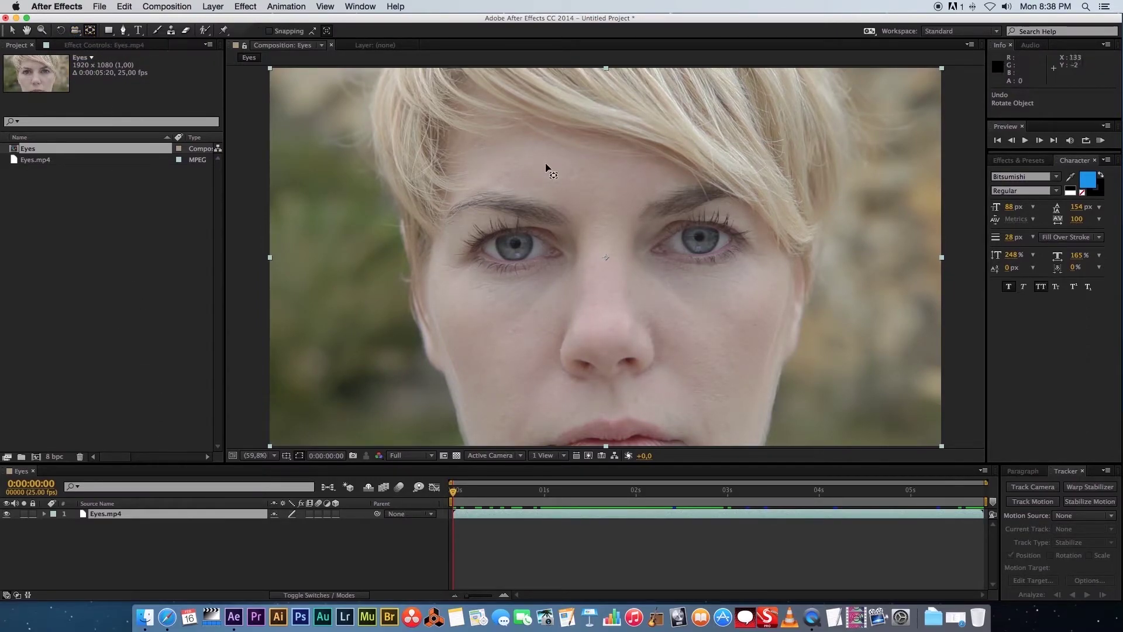
left_click_drag(607, 261, 355, 222)
key("super+z")
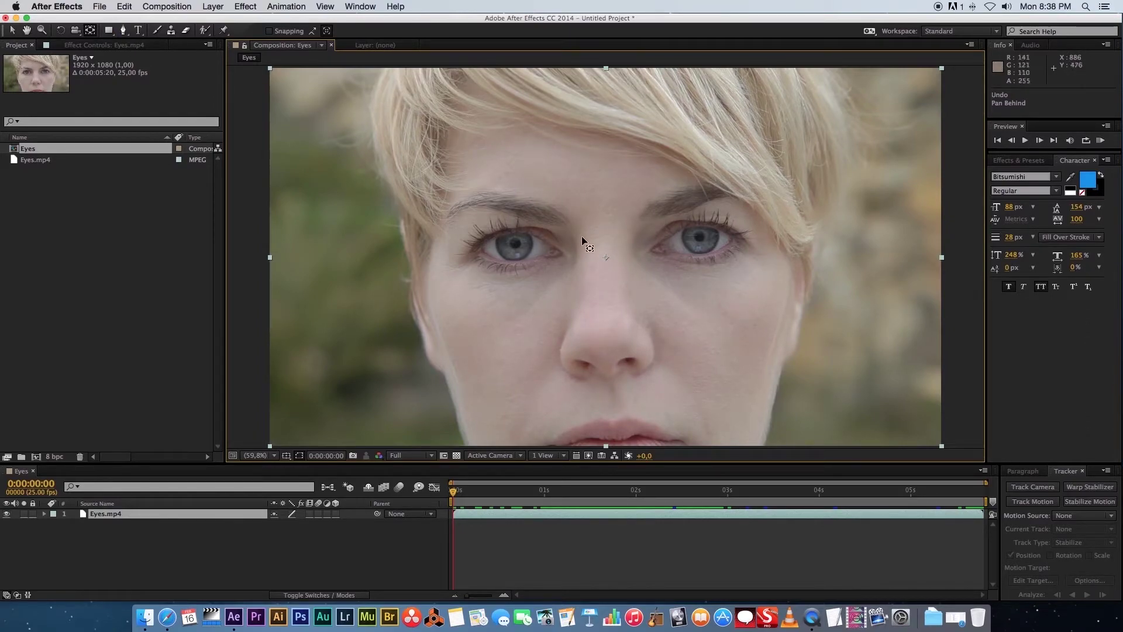
Place the anchor point on the left eye, test a rotation around it, and undo the rotation.
left_click_drag(606, 258, 483, 258)
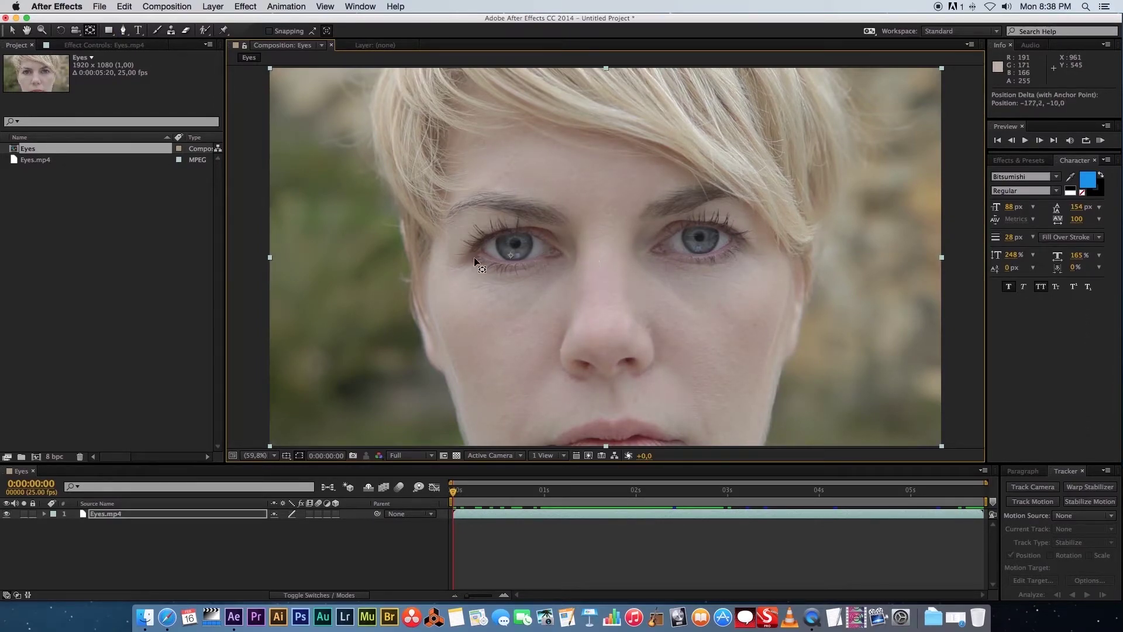
left_click_drag(353, 266, 519, 247)
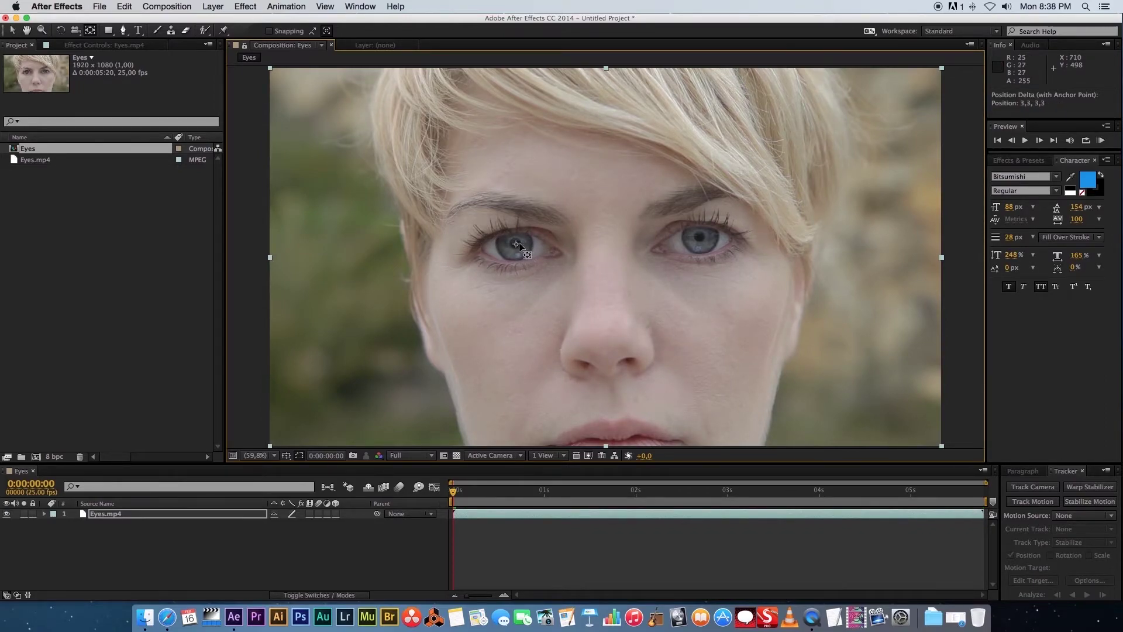
left_click(61, 29)
left_click_drag(640, 205, 602, 197)
key("super+z")
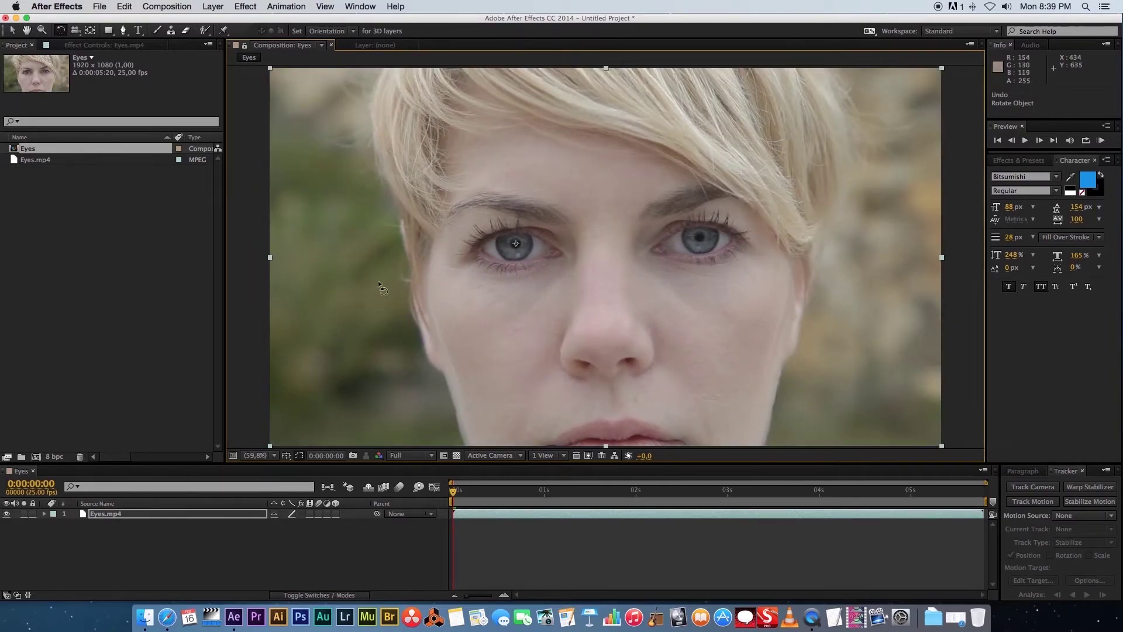
Cycle through the Rectangle, Pen and Type tools, then return to the Selection tool.
left_click(108, 31)
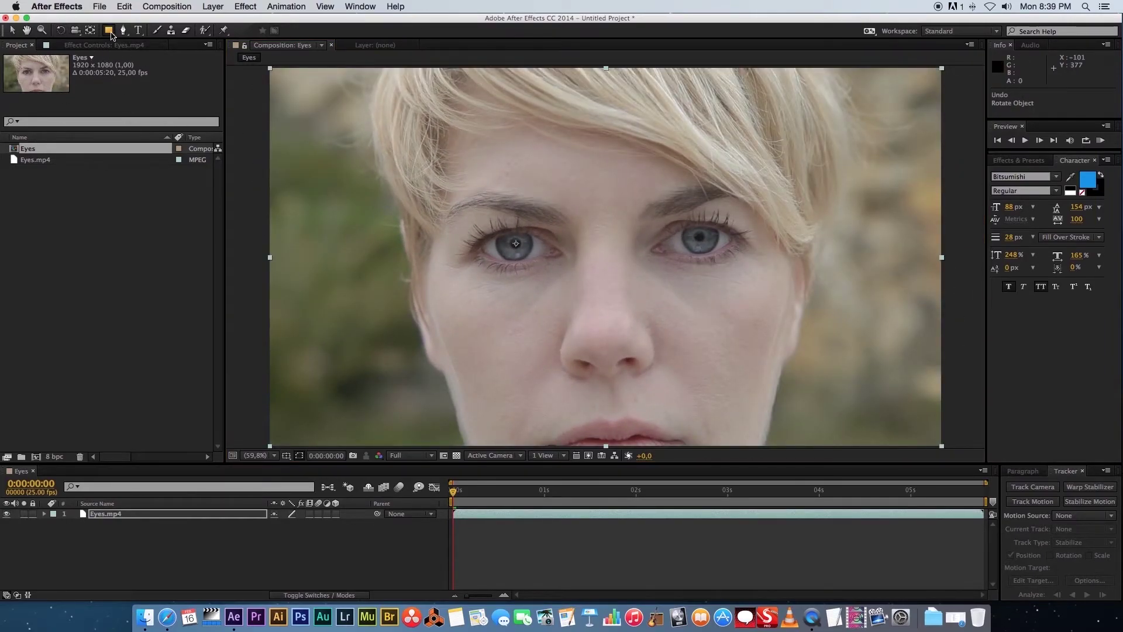
mouse_move(109, 33)
left_mouse_down()
mouse_move(140, 32)
mouse_move(156, 71)
mouse_move(159, 33)
mouse_move(157, 81)
mouse_move(159, 36)
mouse_move(117, 37)
mouse_move(121, 46)
left_mouse_up()
left_click(124, 33)
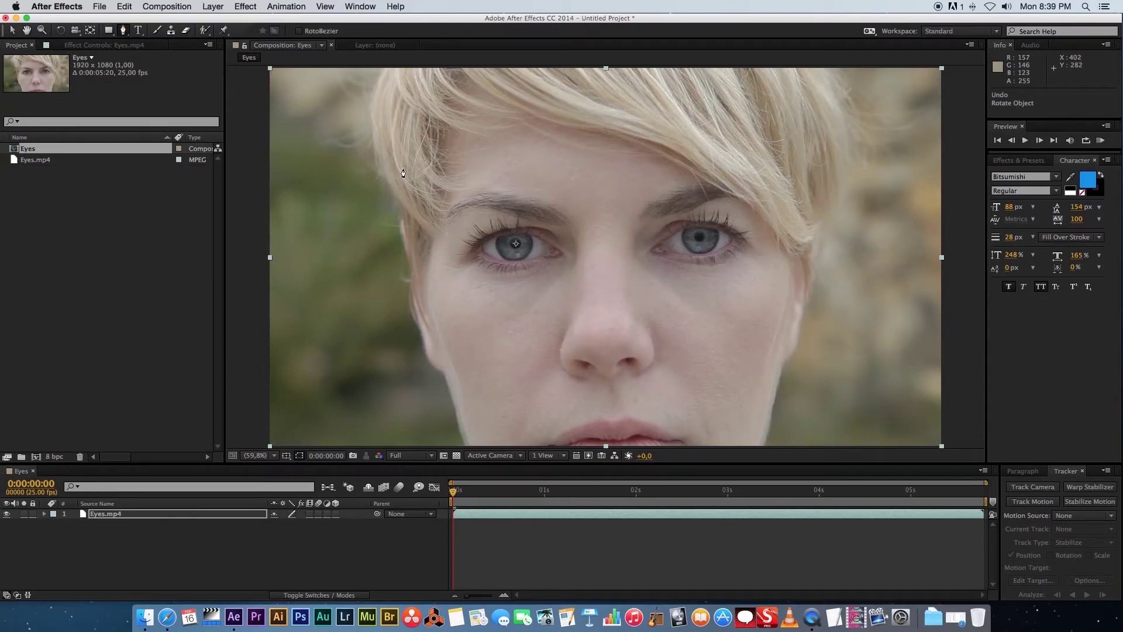
left_click(139, 31)
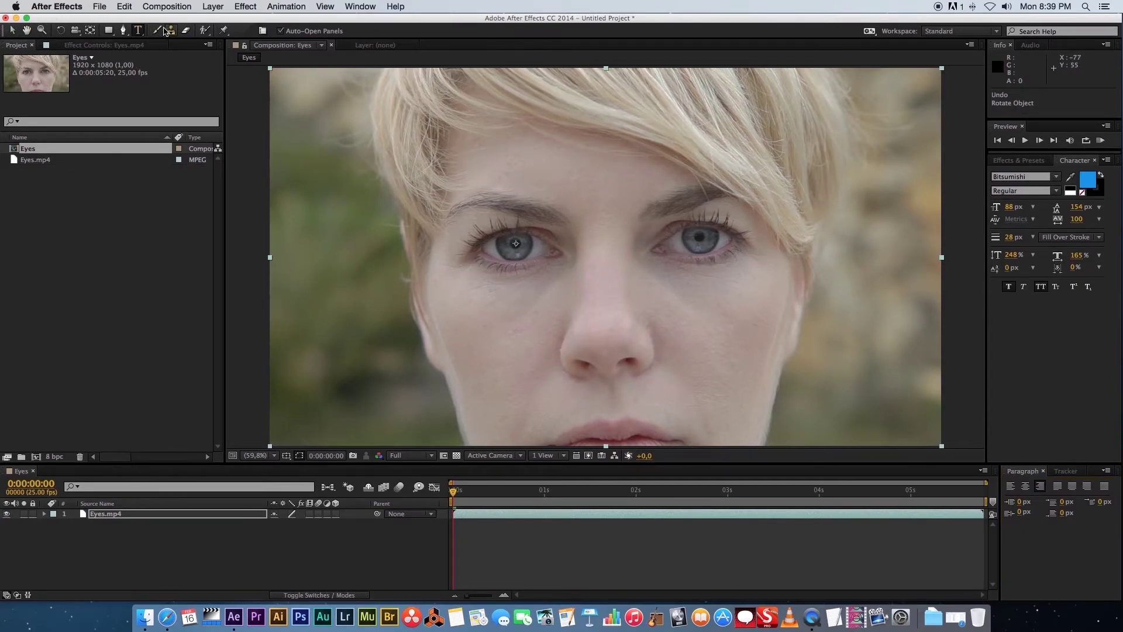
left_click(12, 30)
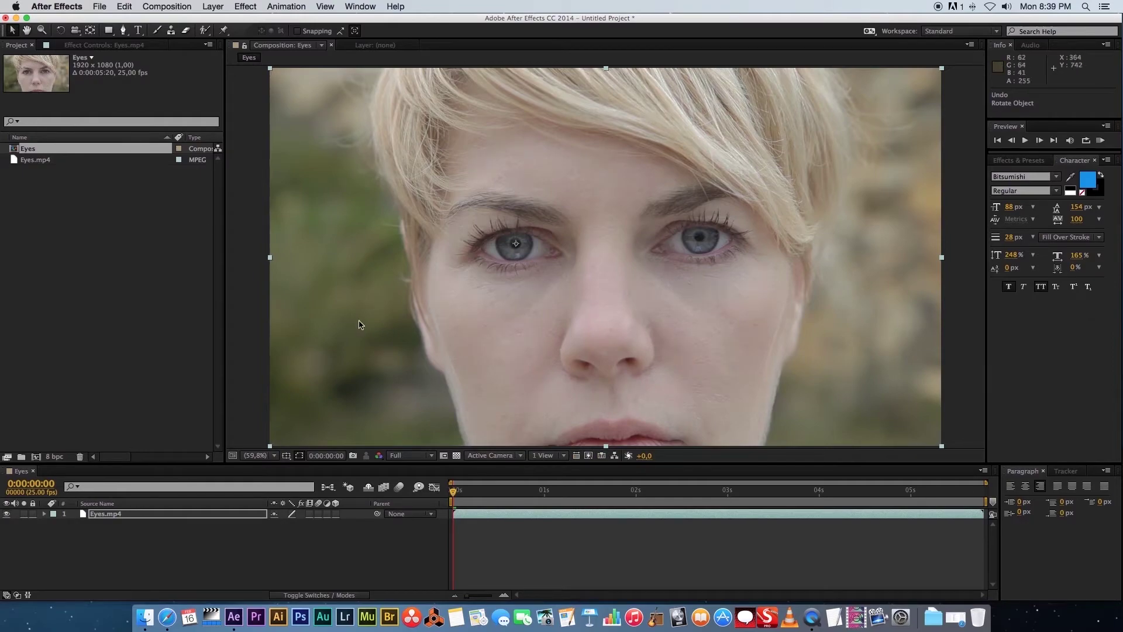
left_click(275, 460)
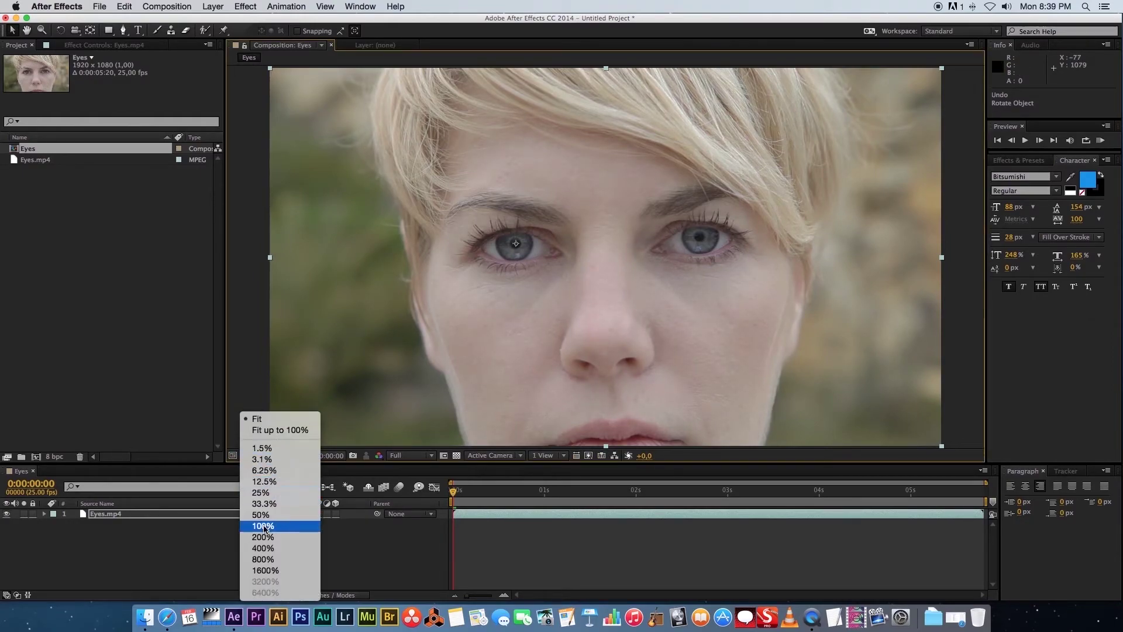
key("slash")
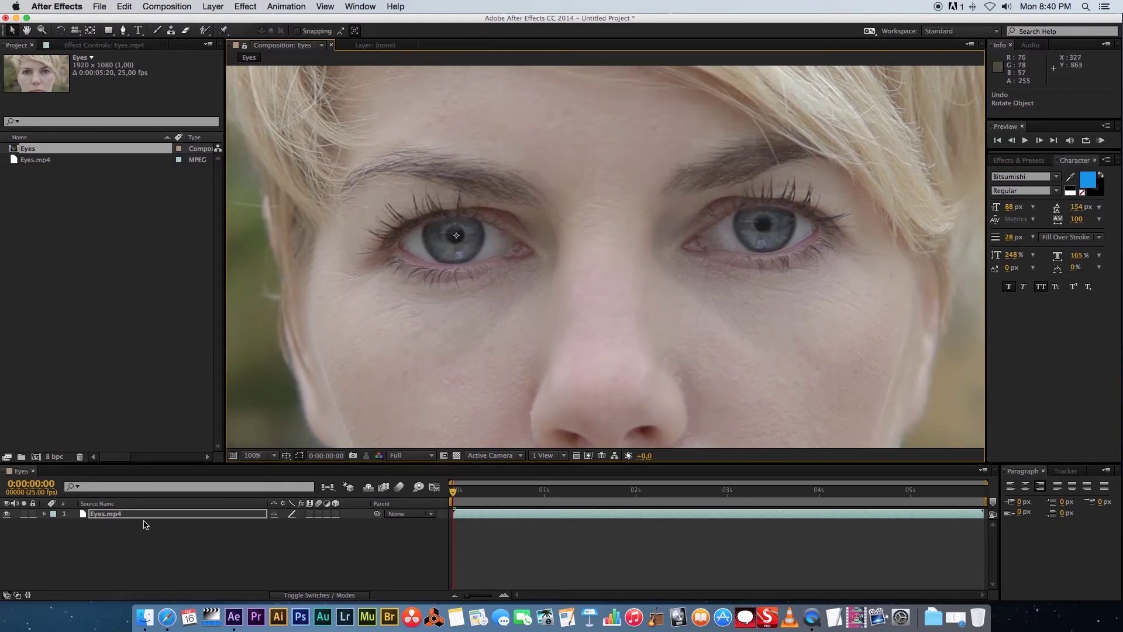
left_click(273, 455)
left_click(269, 417)
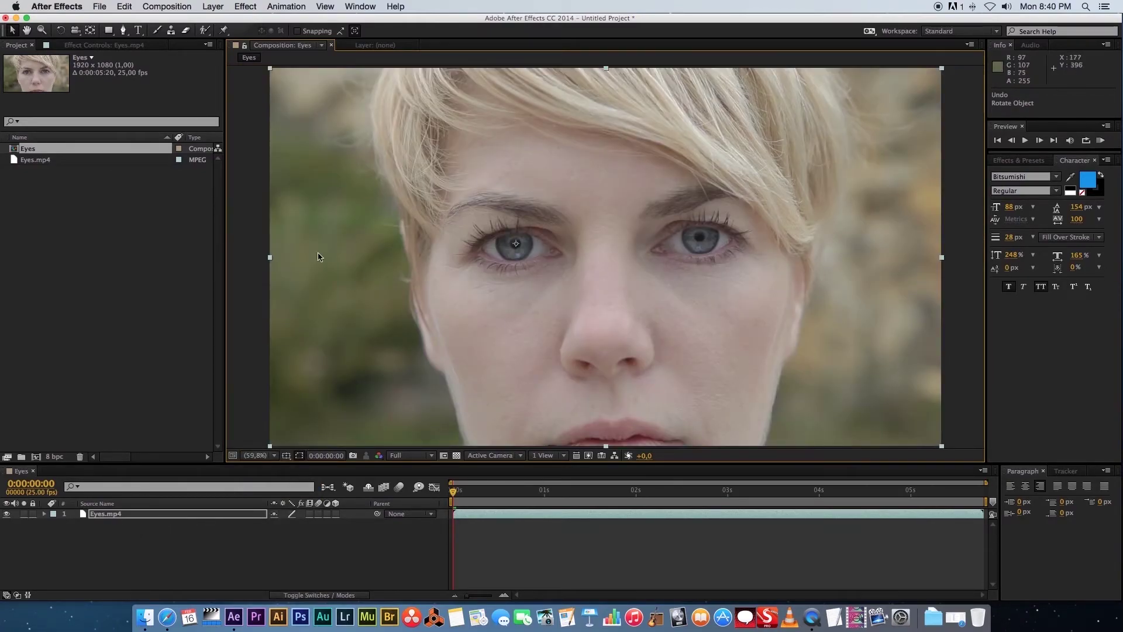
left_click(286, 456)
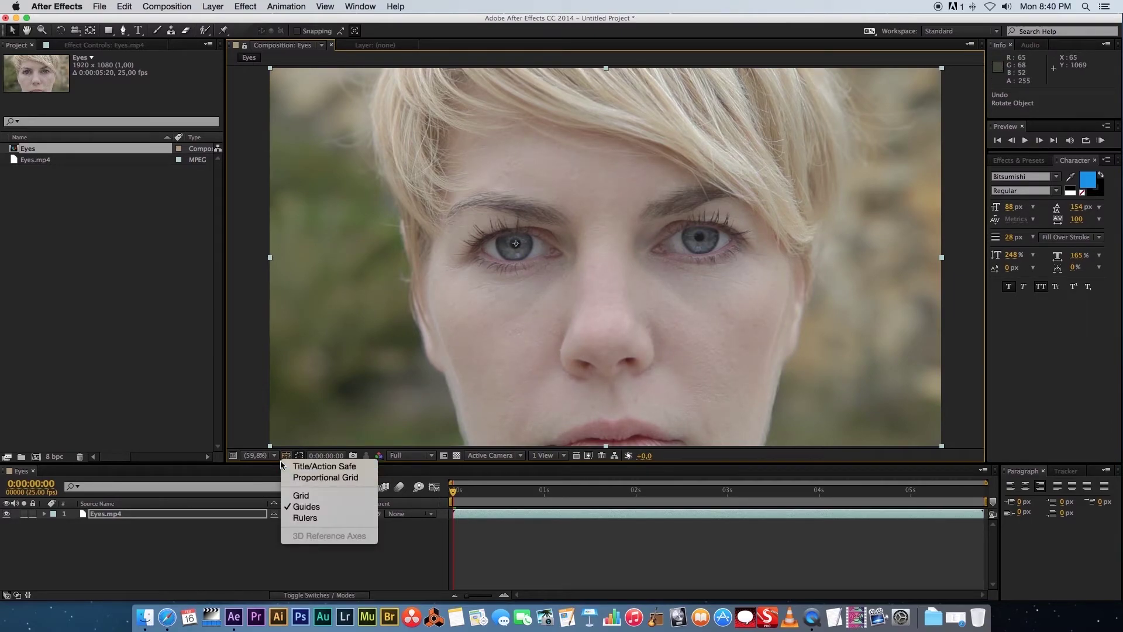
left_click(327, 472)
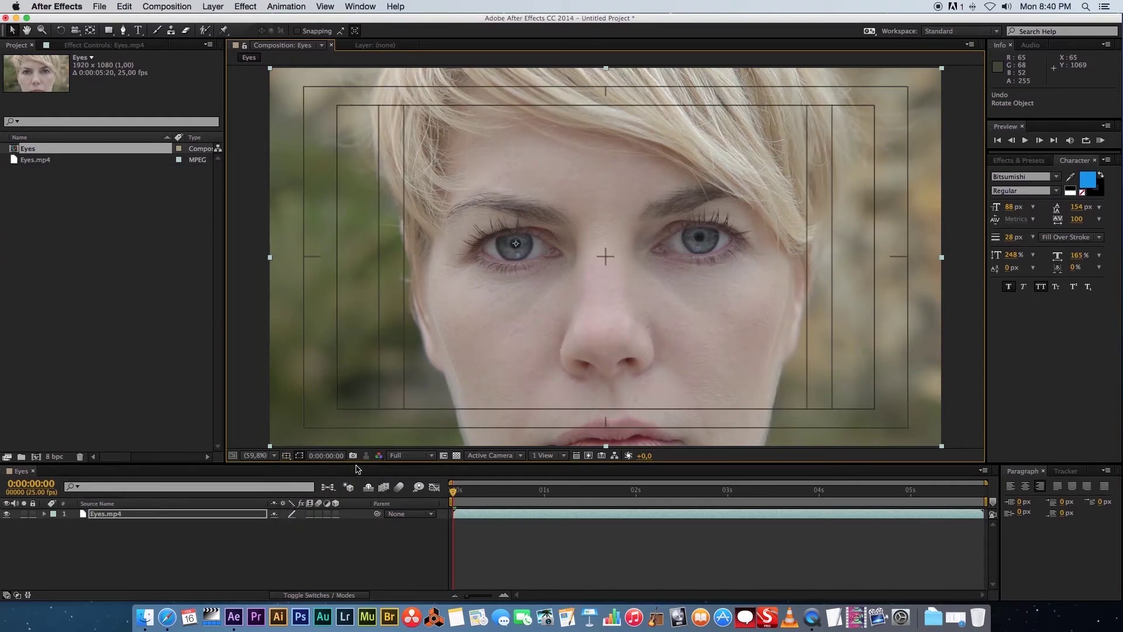
left_click(287, 455)
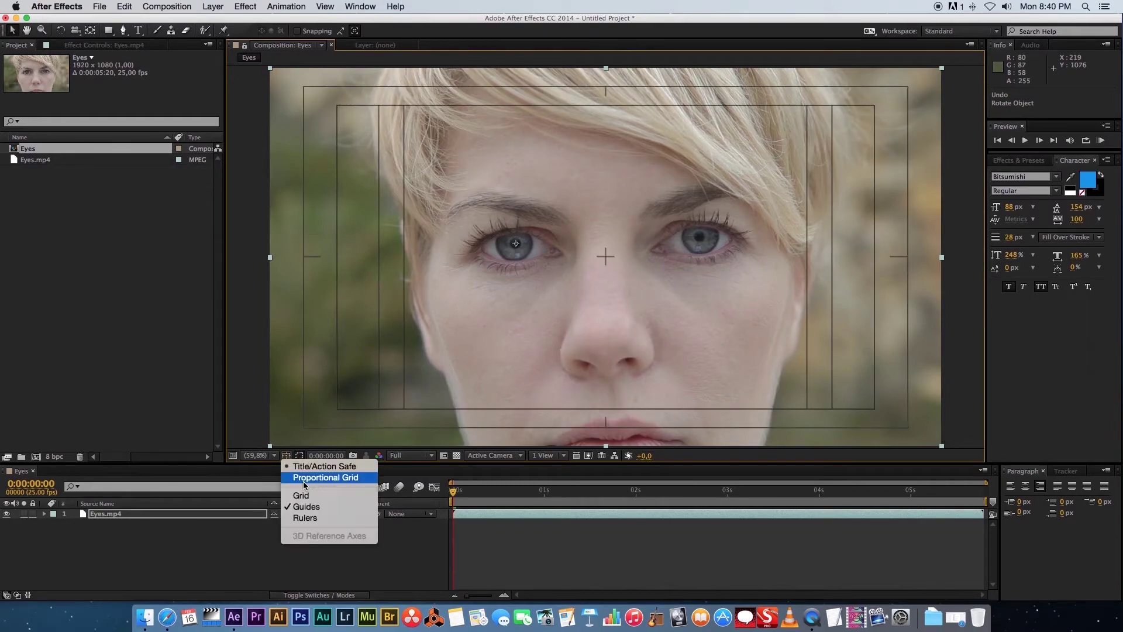
left_click(346, 480)
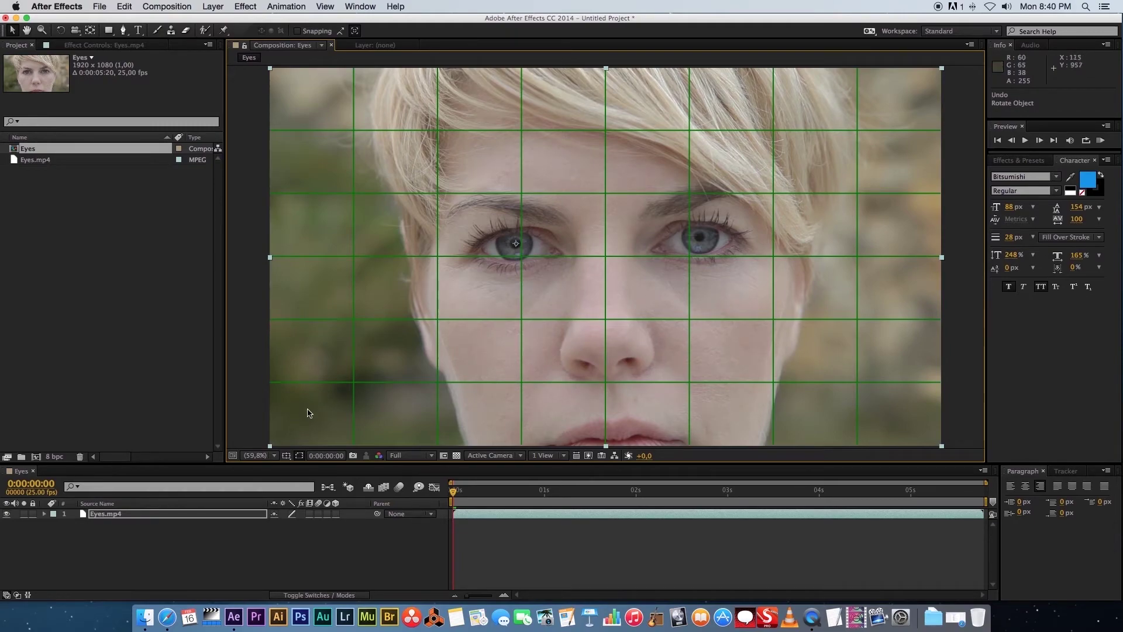
left_click(286, 456)
left_click(300, 478)
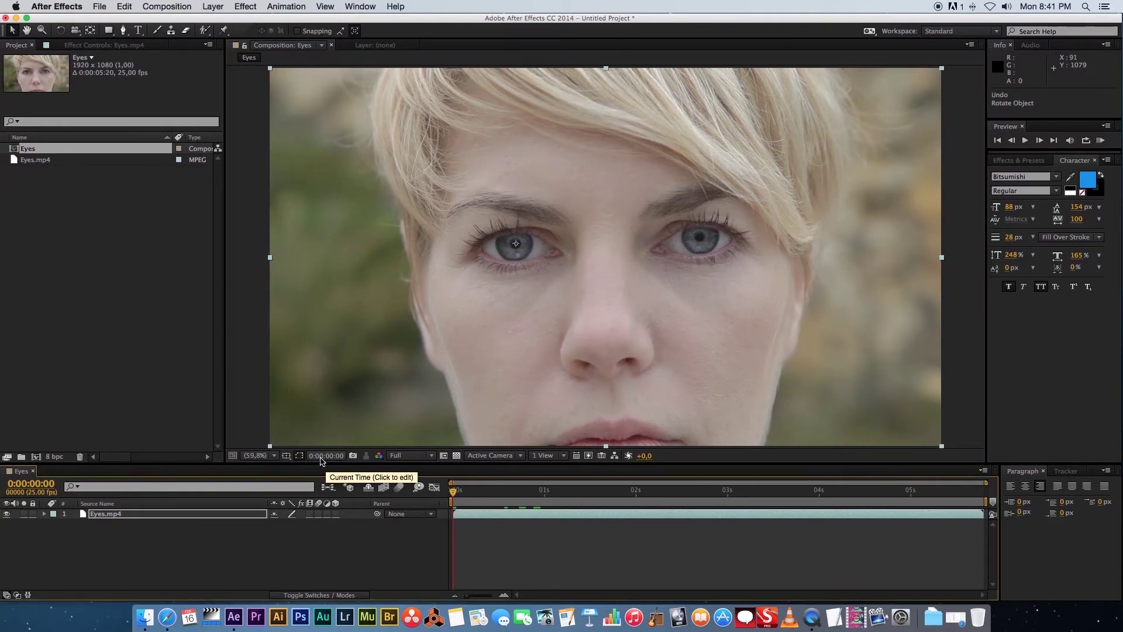
Preview the Eyes composition twice at Full resolution.
key("space")
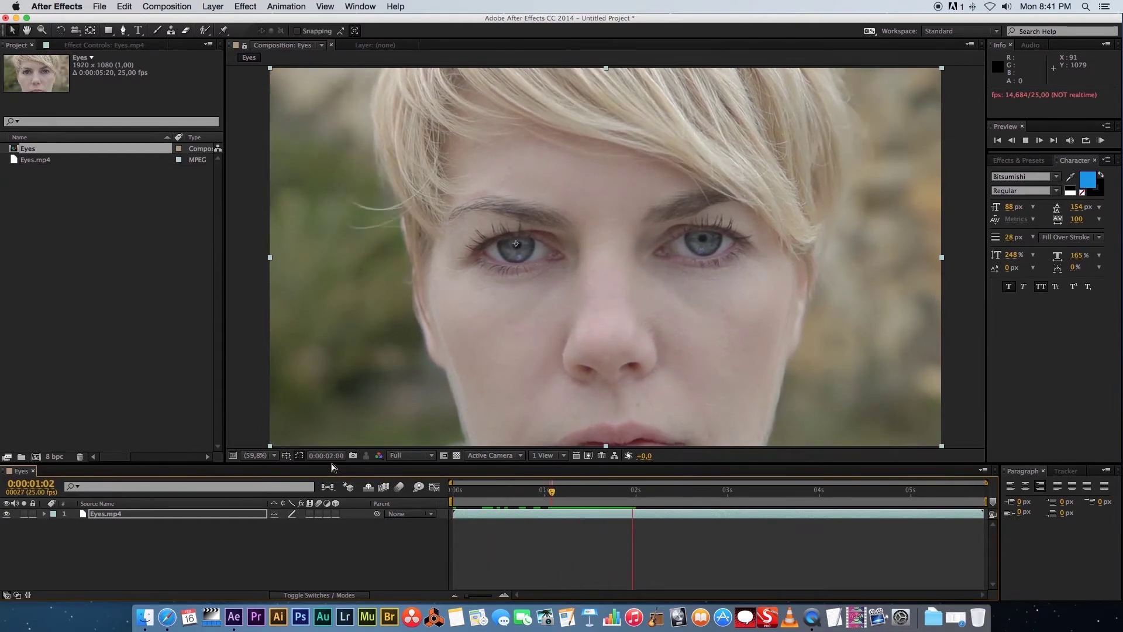
key("space")
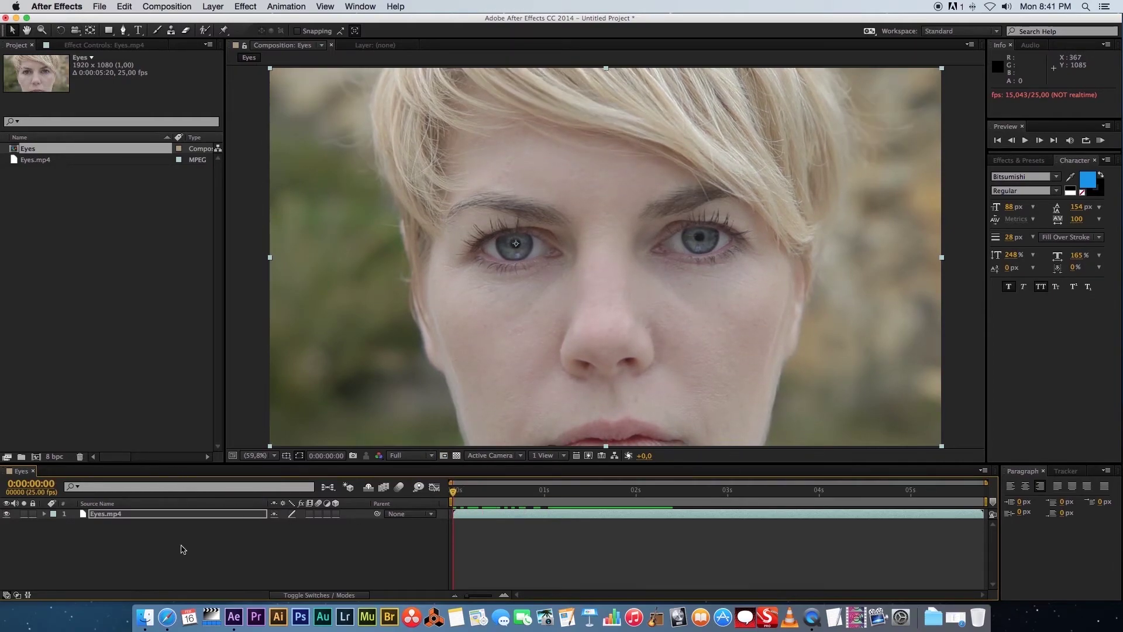
key("space")
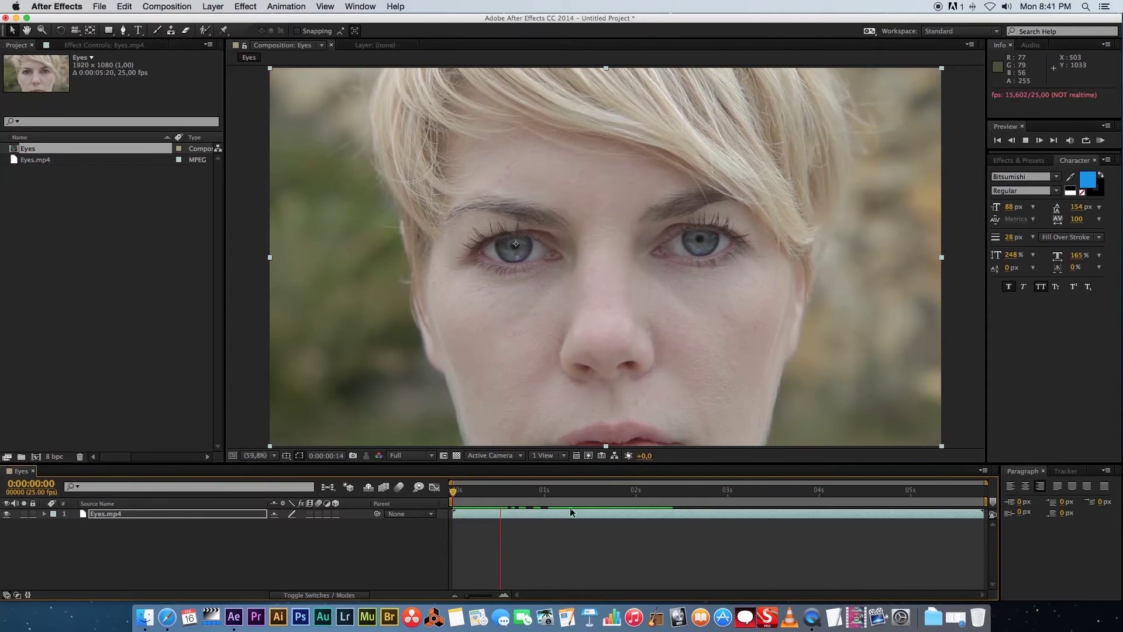
key("space")
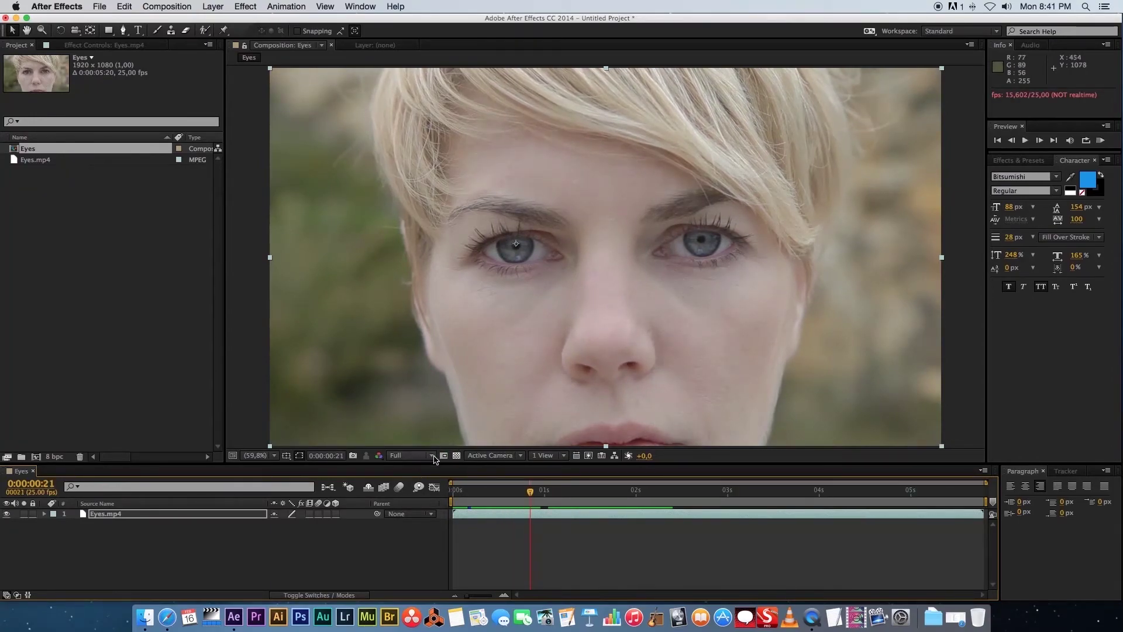
Lower the preview resolution to Half, then Quarter, and preview the clip again.
left_click(433, 460)
left_click(412, 498)
left_click(430, 458)
left_click(417, 519)
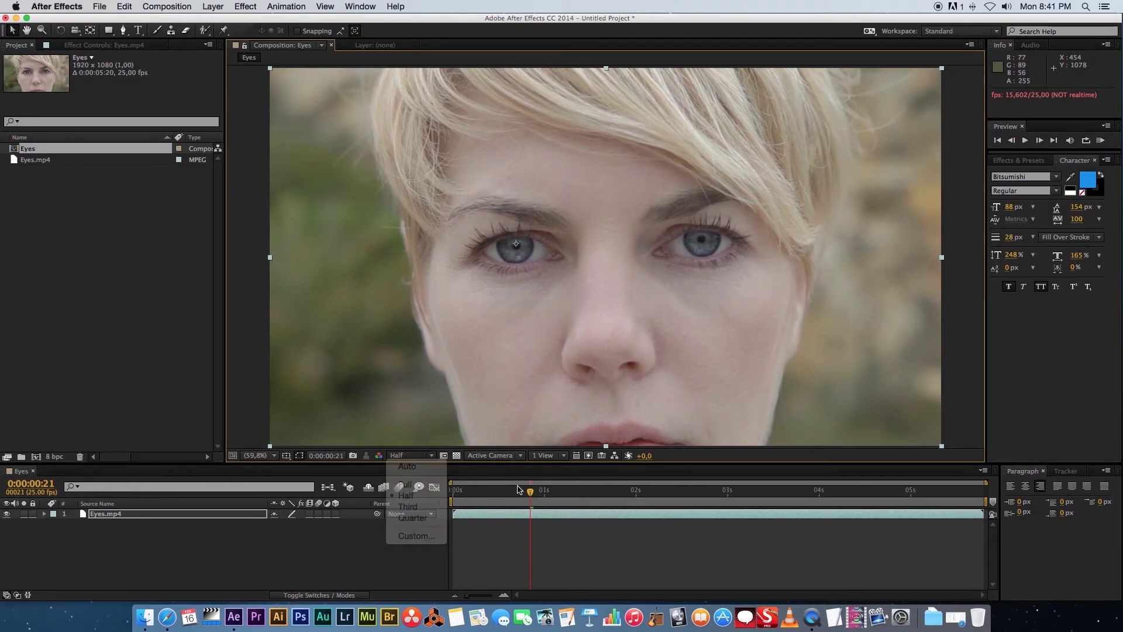
key("space")
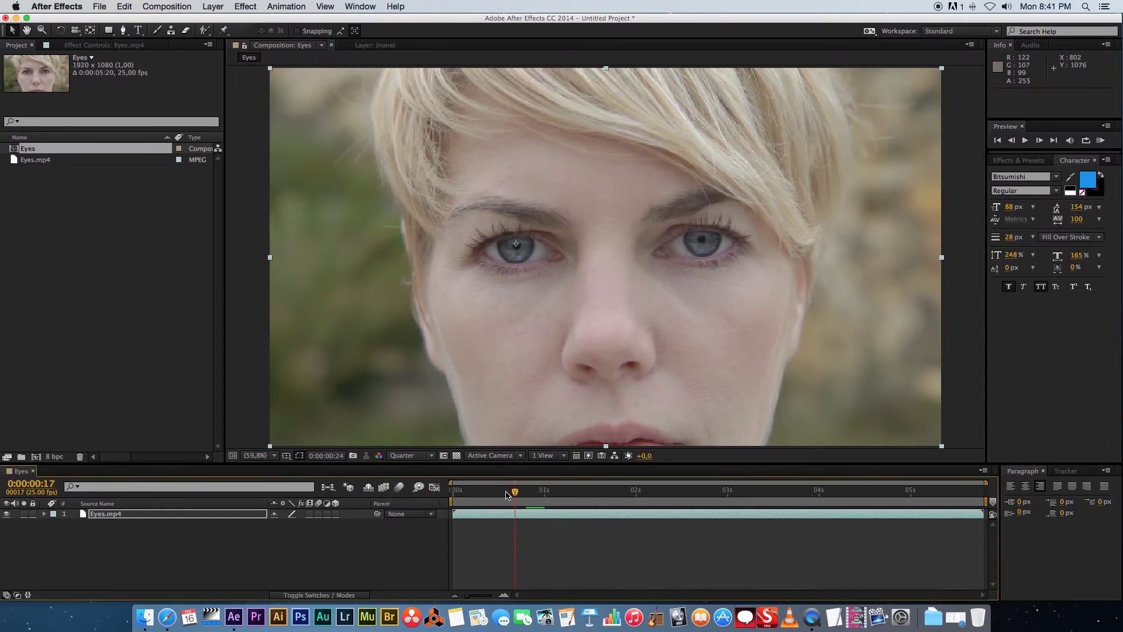
key("space")
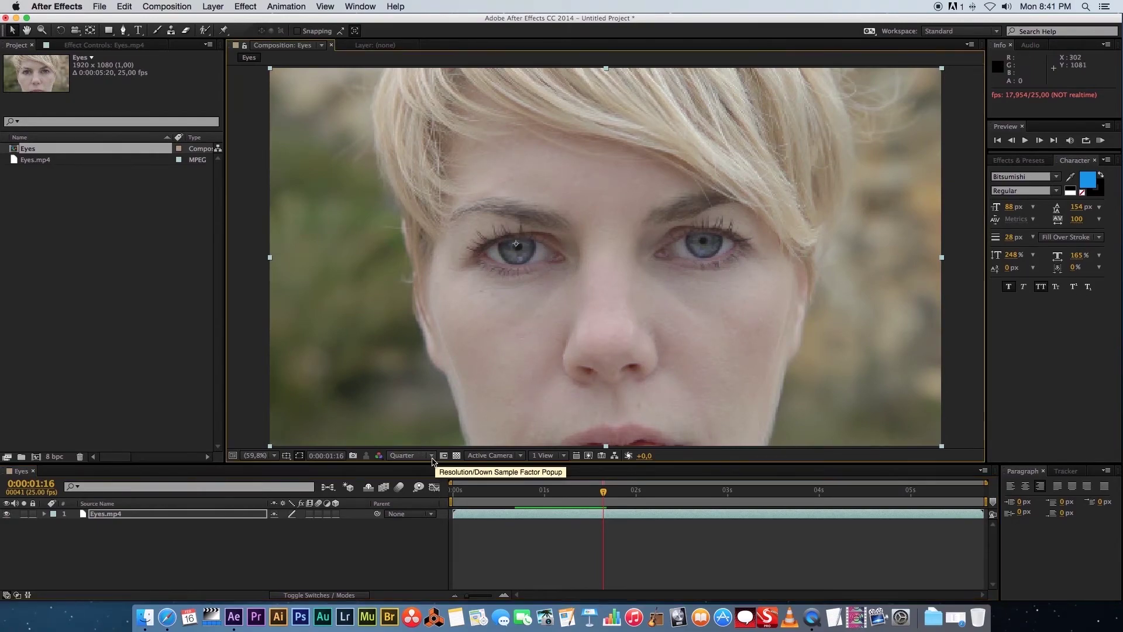
Set the Eyes composition preview resolution back to Full and deselect the Eyes.mp4 layer.
left_click(430, 456)
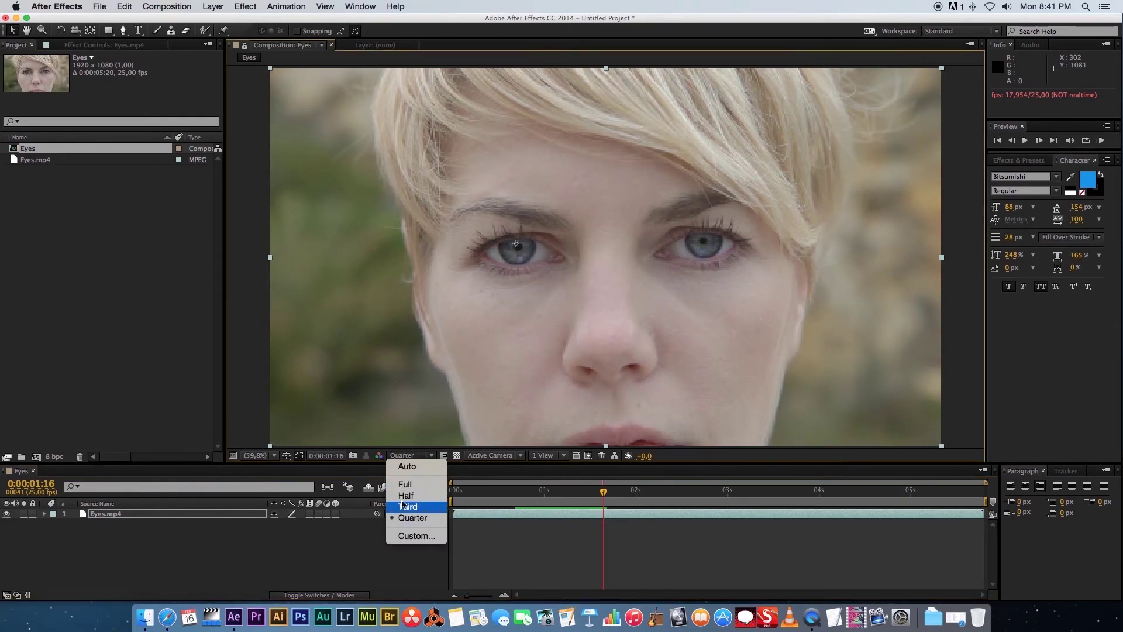
left_click(419, 484)
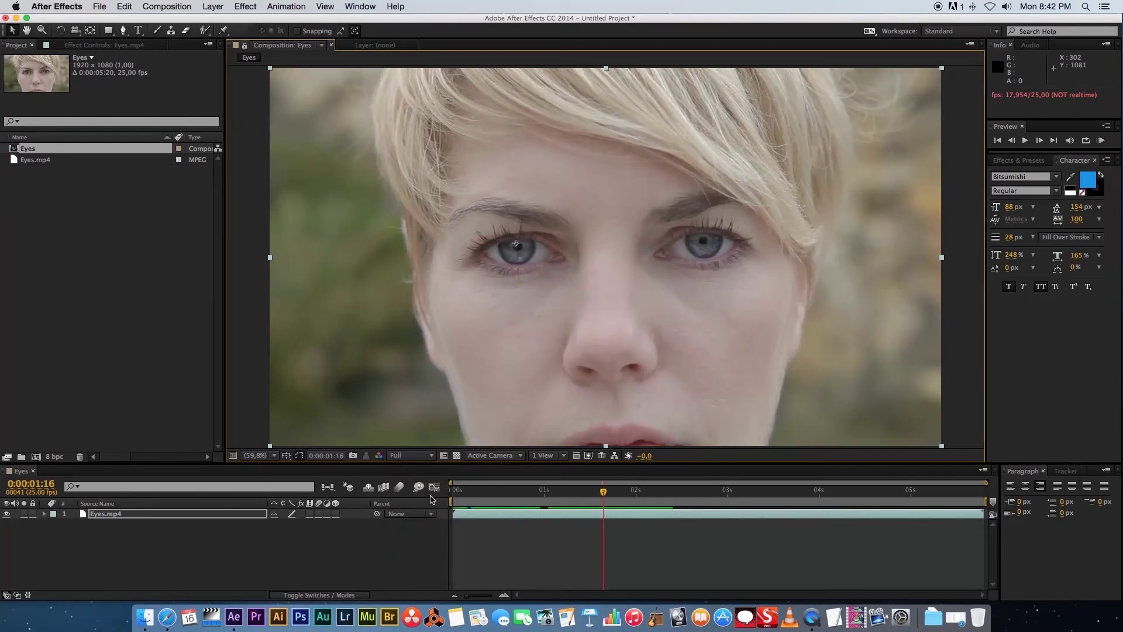
left_click(497, 448)
Switch the viewer layout to 4 Views, then return it to 1 View.
left_click(519, 456)
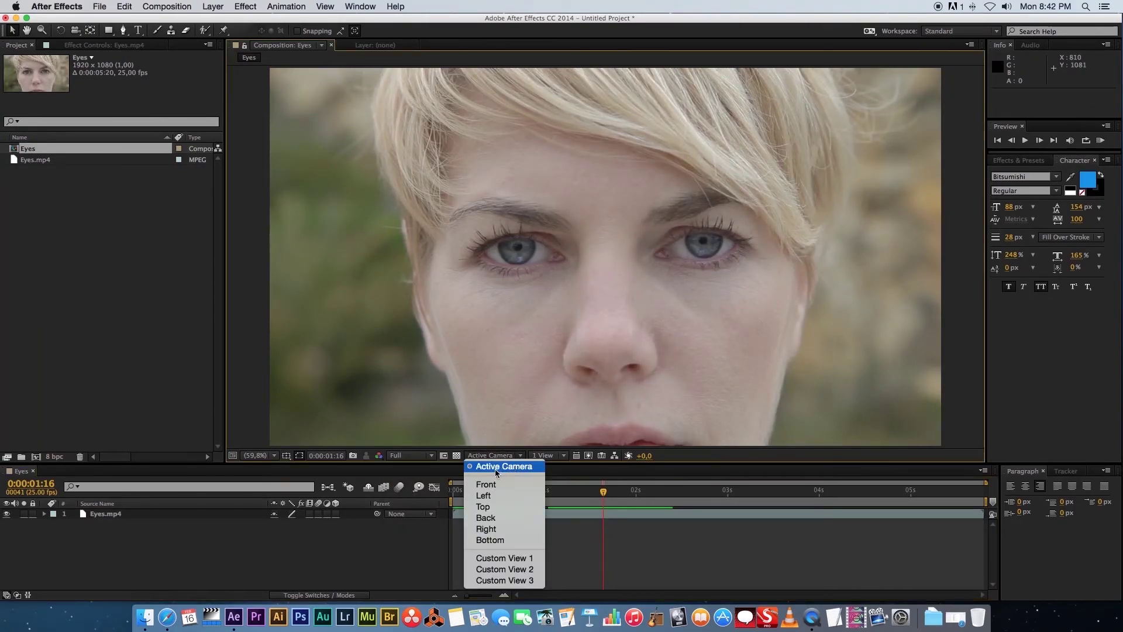
left_click(563, 456)
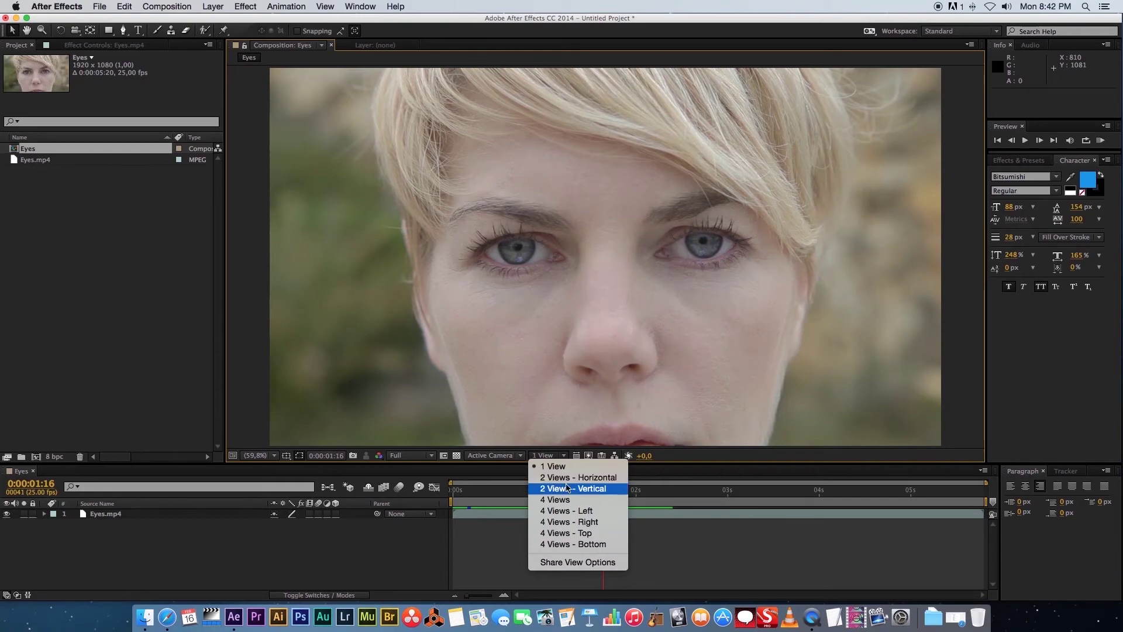
left_click(567, 500)
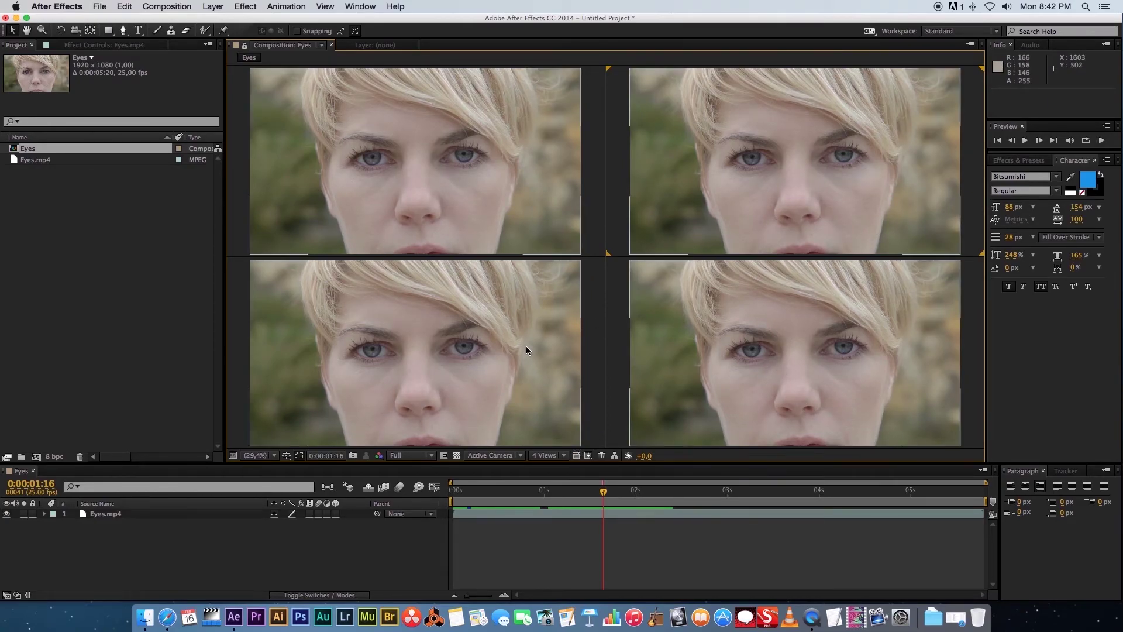
left_click(522, 456)
left_click(538, 456)
left_click(563, 467)
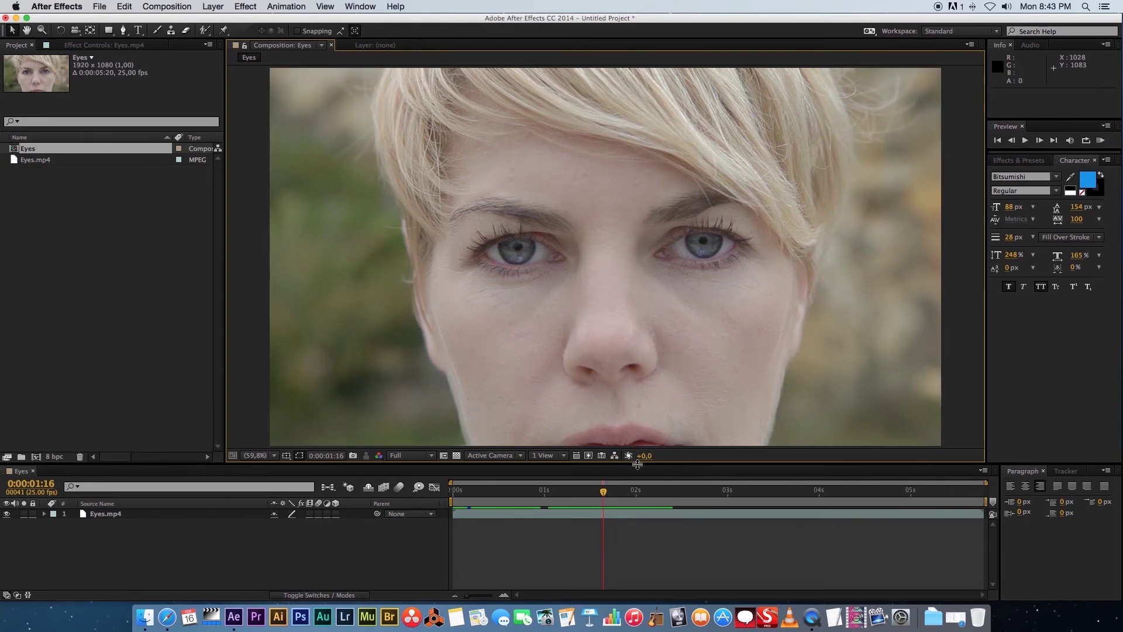
mouse_move(643, 456)
left_mouse_down()
mouse_move(664, 459)
mouse_move(635, 459)
left_mouse_up()
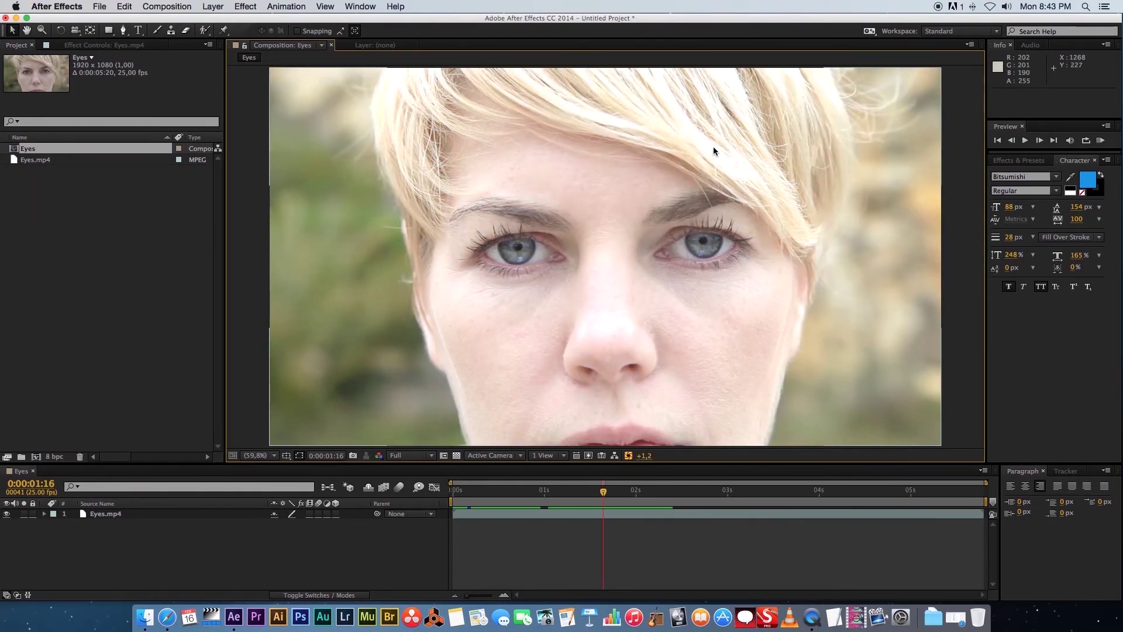
left_click(645, 456)
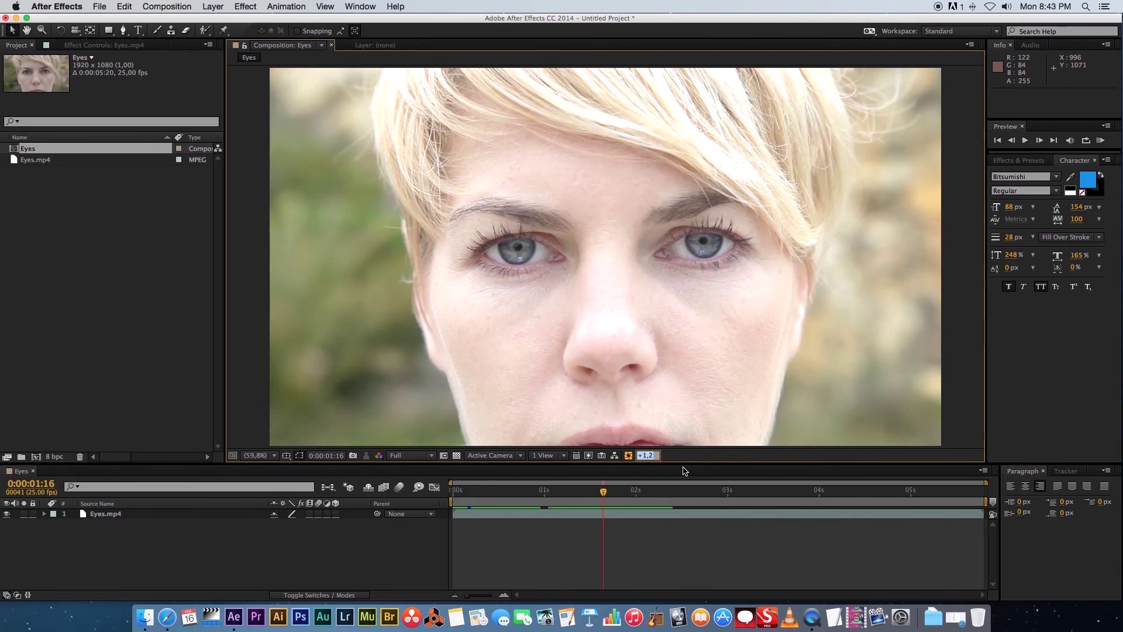
type("0")
key("Return")
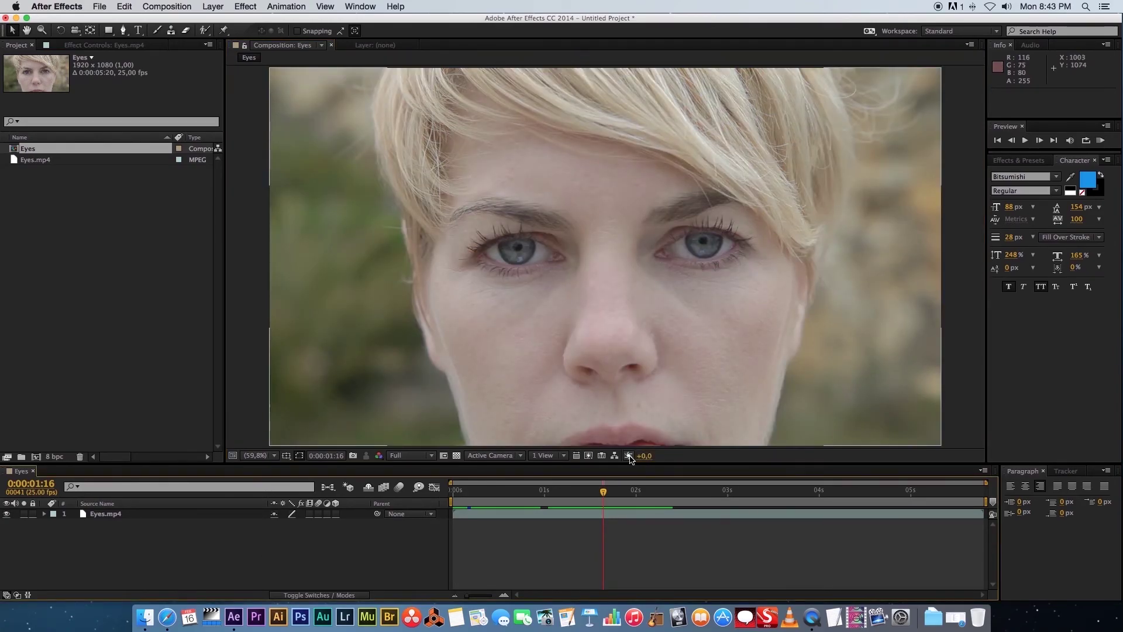
left_click(129, 253)
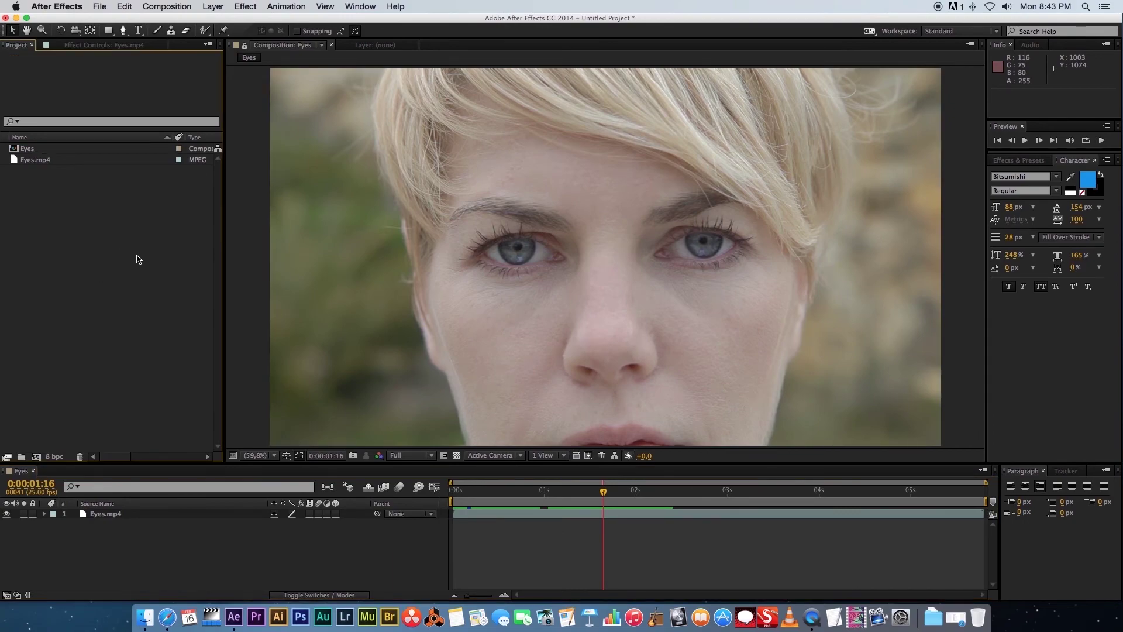